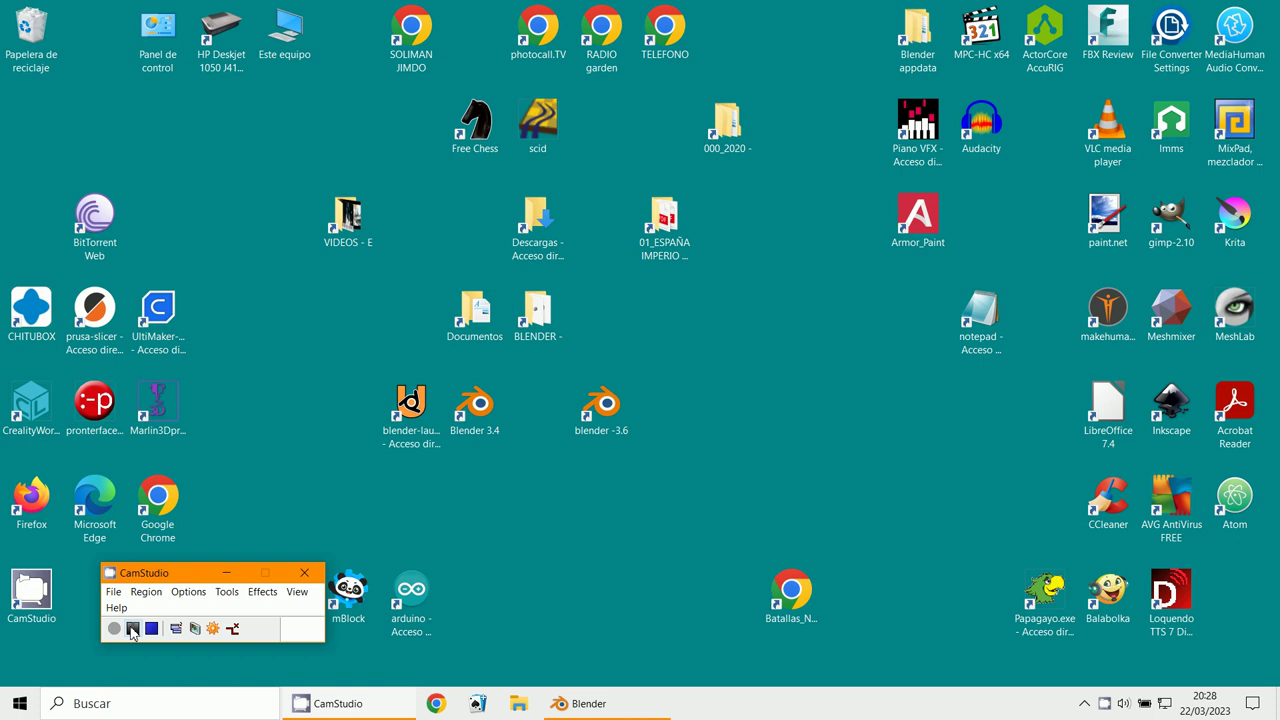
- Launch GIMP and open the recent 240×240 checkerboard image 000_tablero.jpg
left_click(1171, 218)
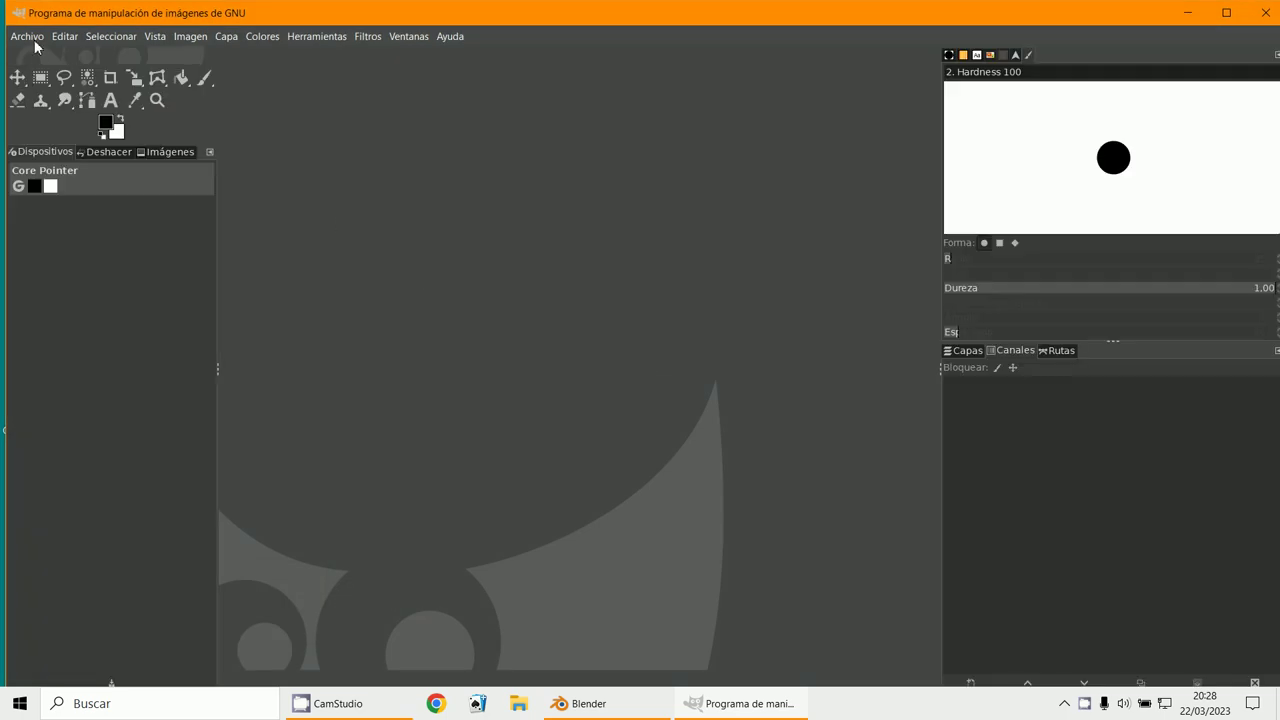
left_click(38, 40)
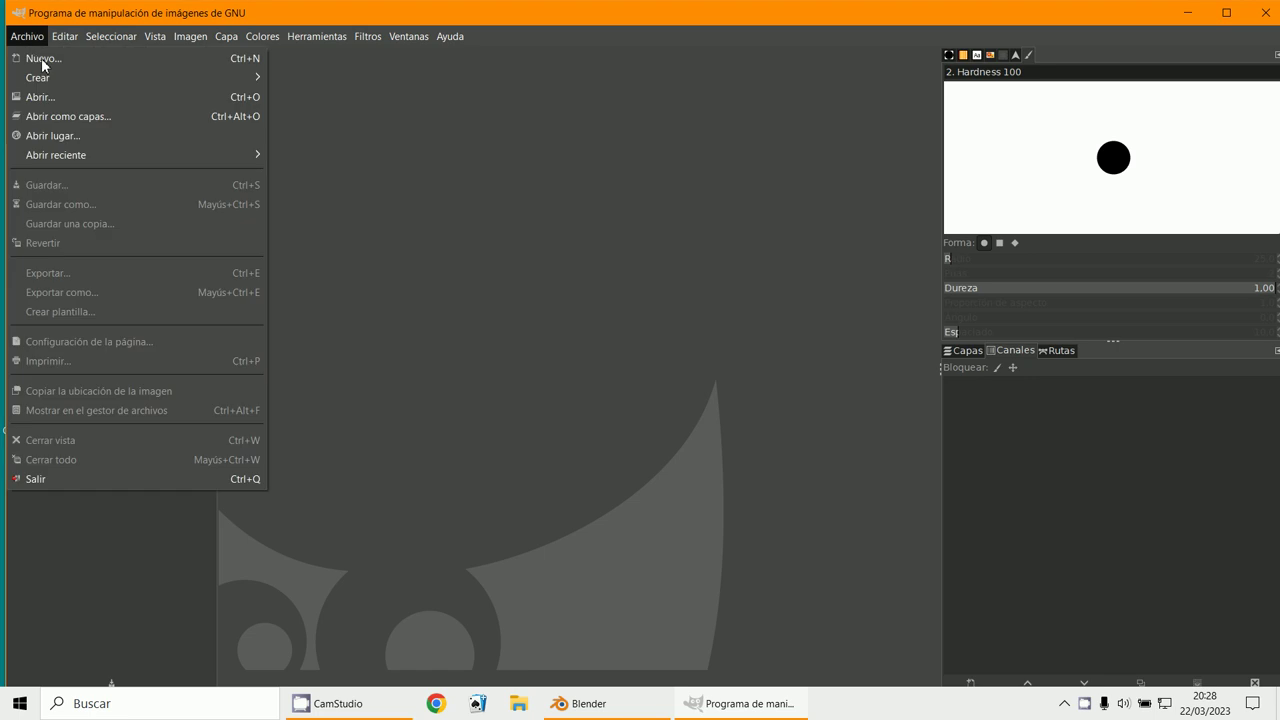
left_click(40, 93)
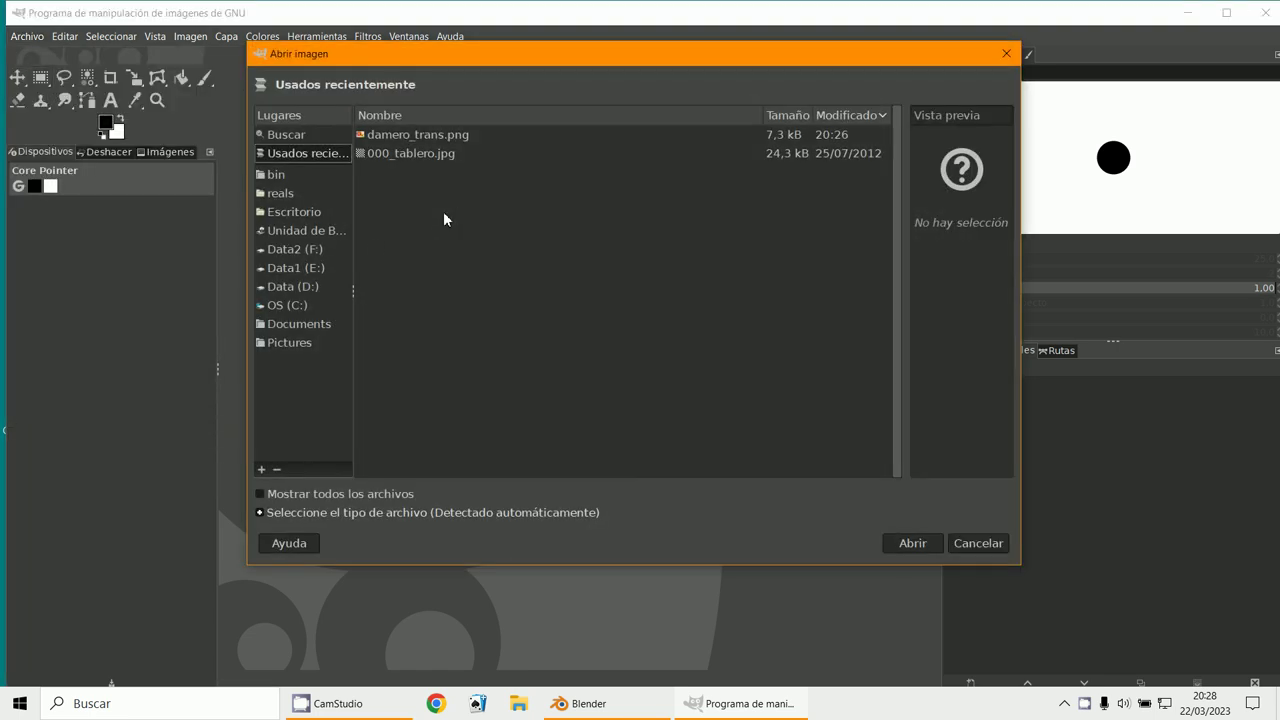
left_click(398, 153)
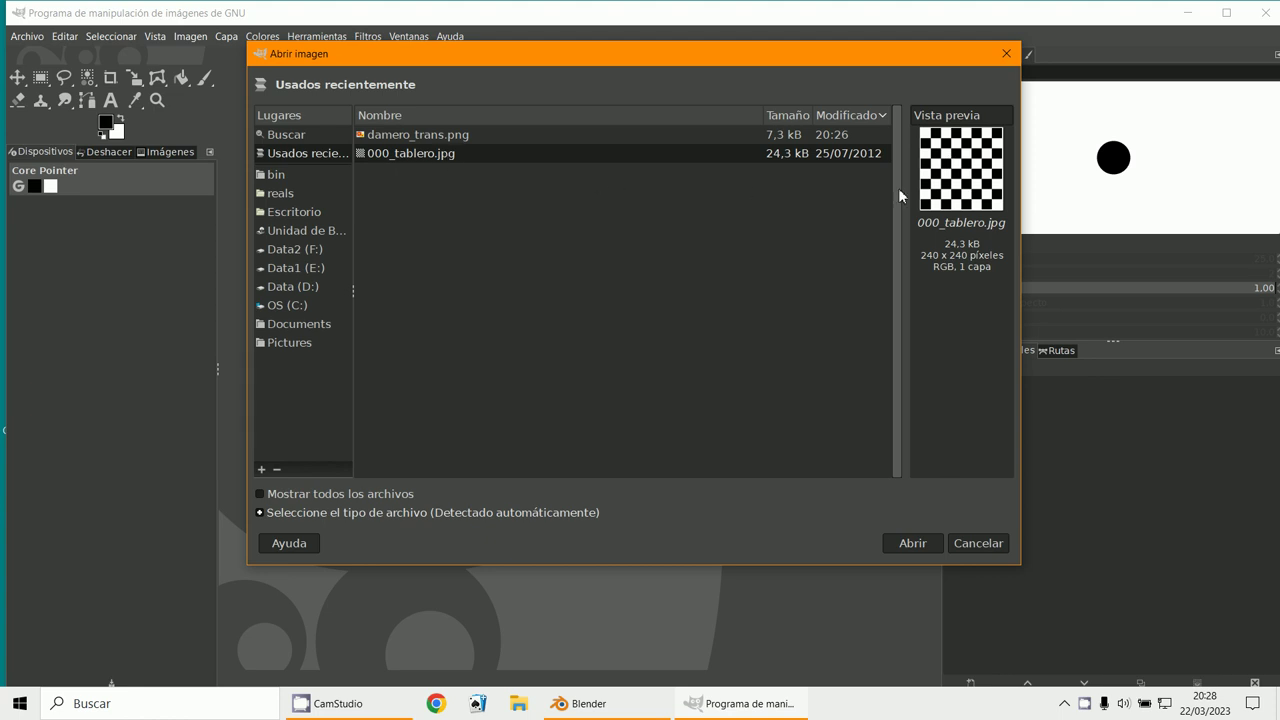
left_click(922, 544)
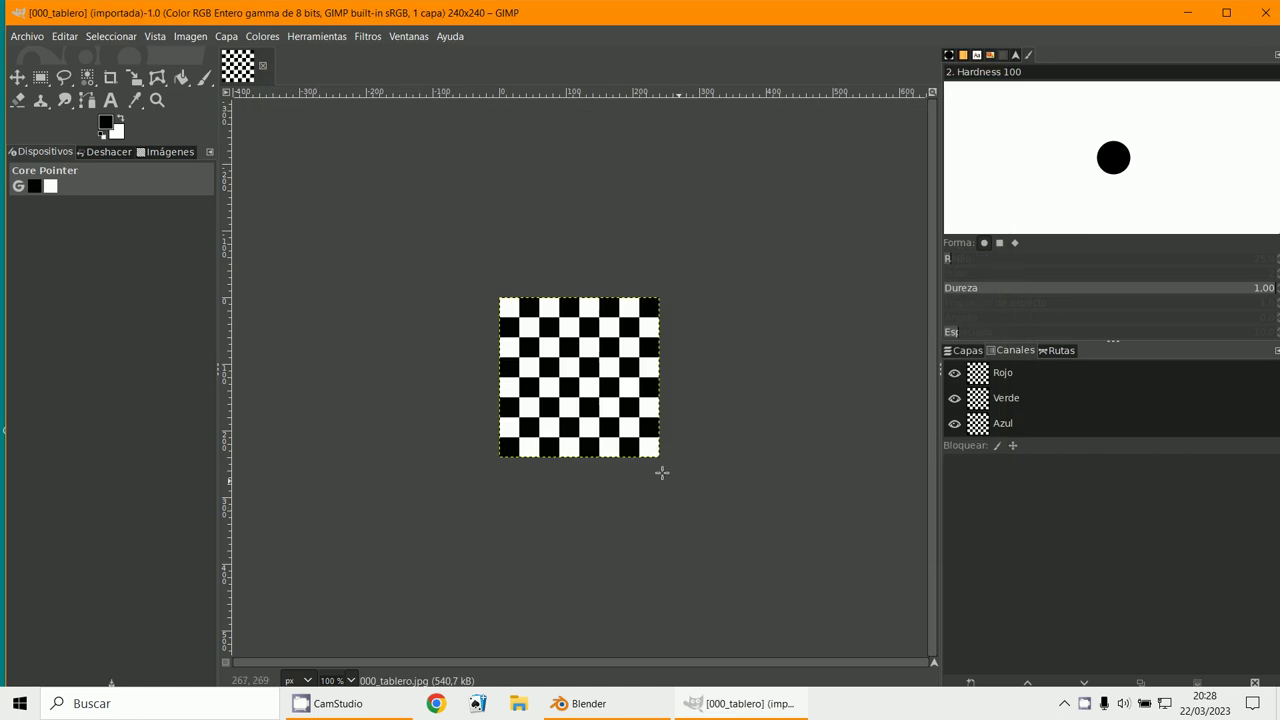
- Zoom the checkerboard to 200% and select the colour-picker tool
left_click(351, 681)
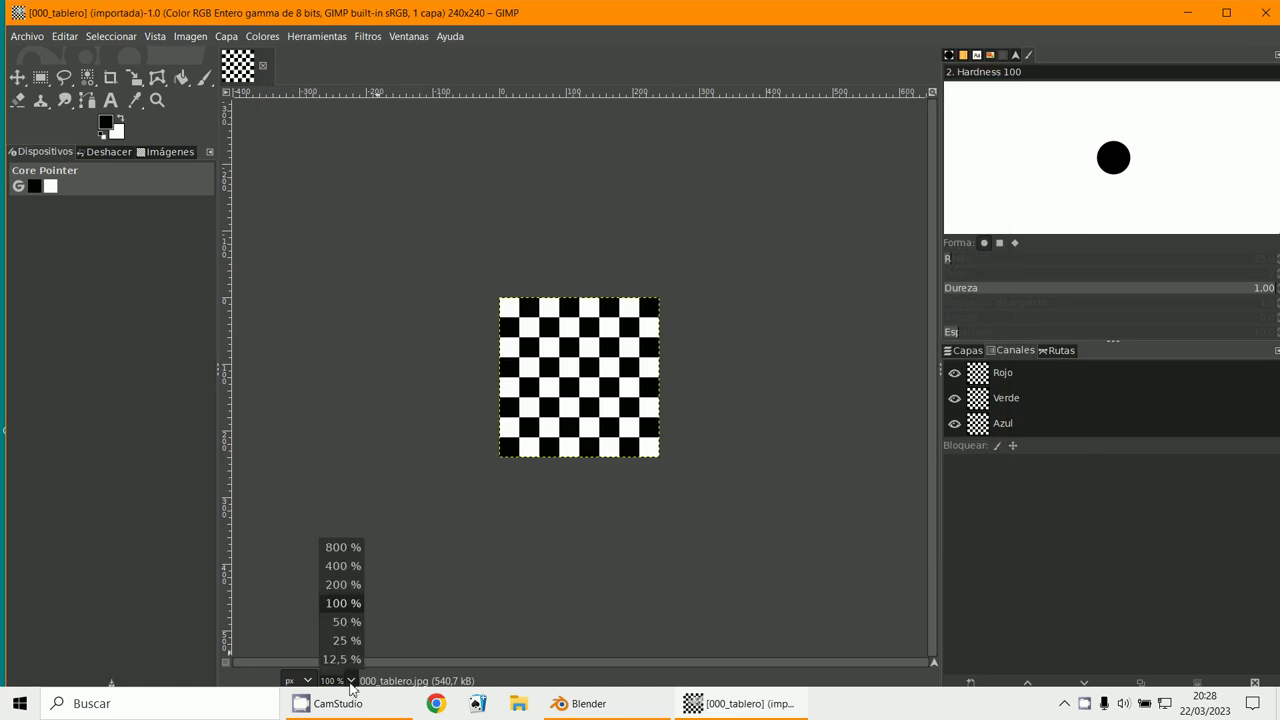
left_click(342, 585)
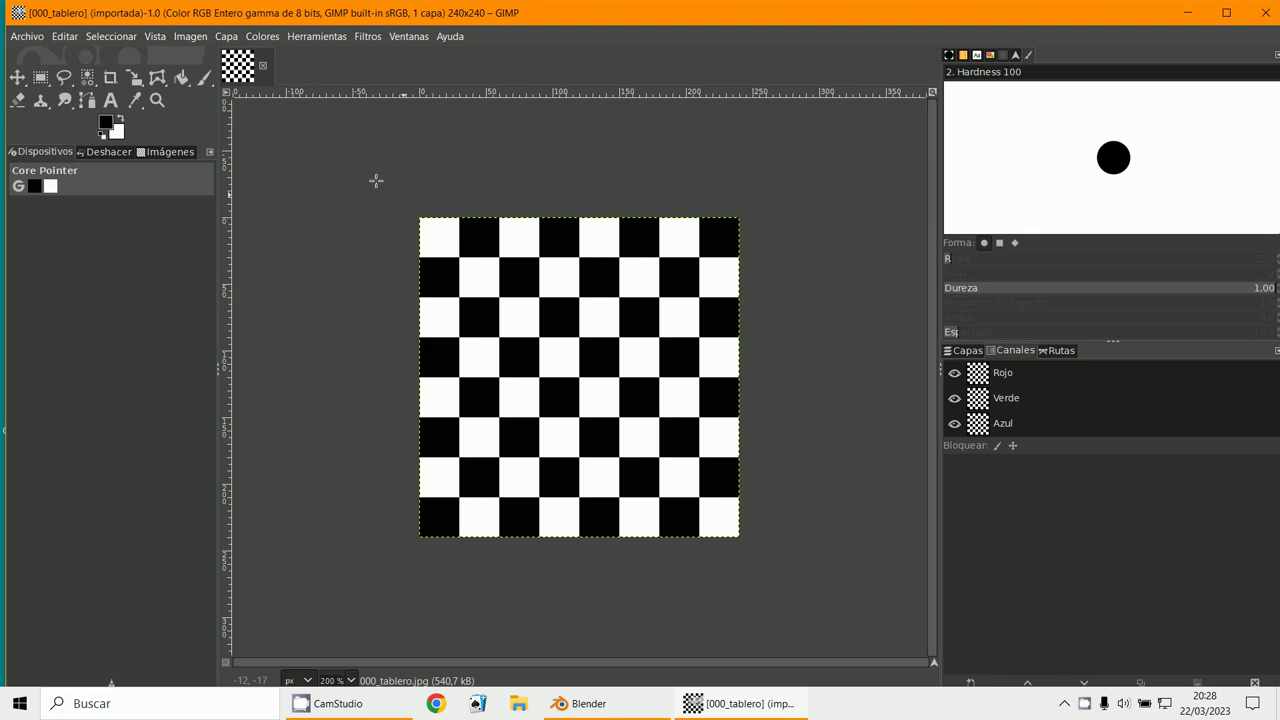
left_click(134, 101)
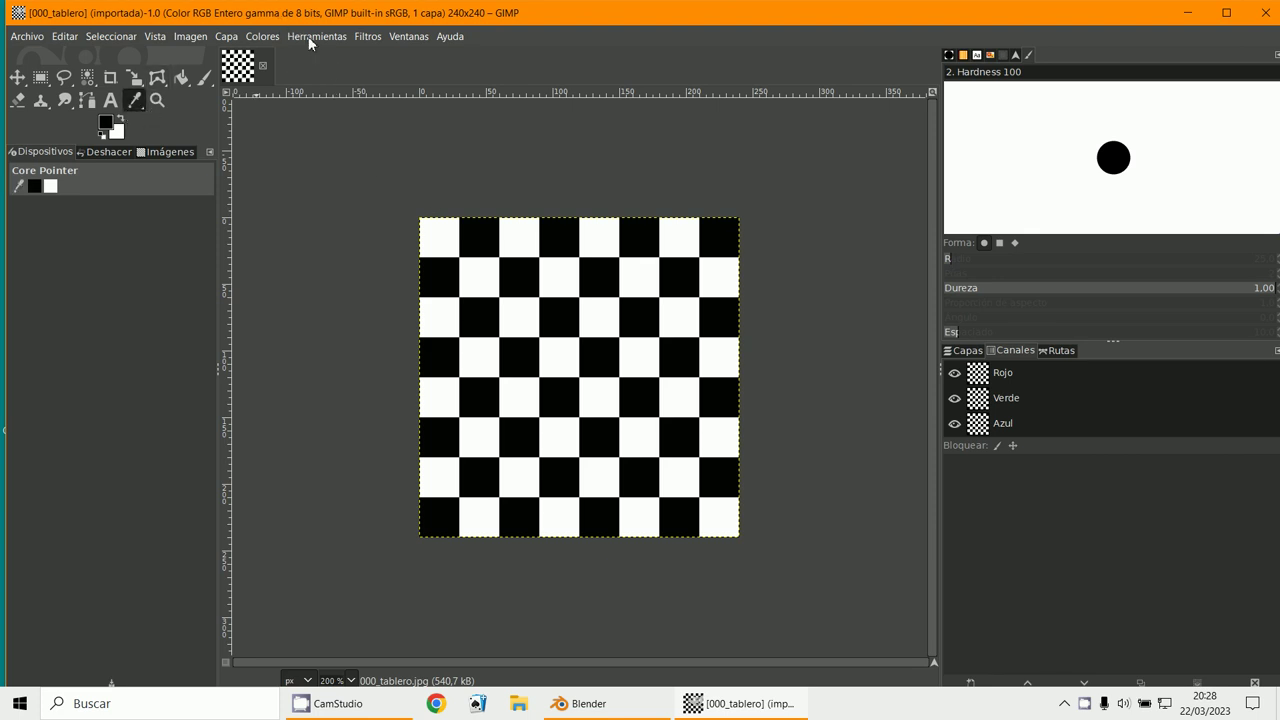
- Start adding a layer mask, then cancel it without applying
left_click(226, 37)
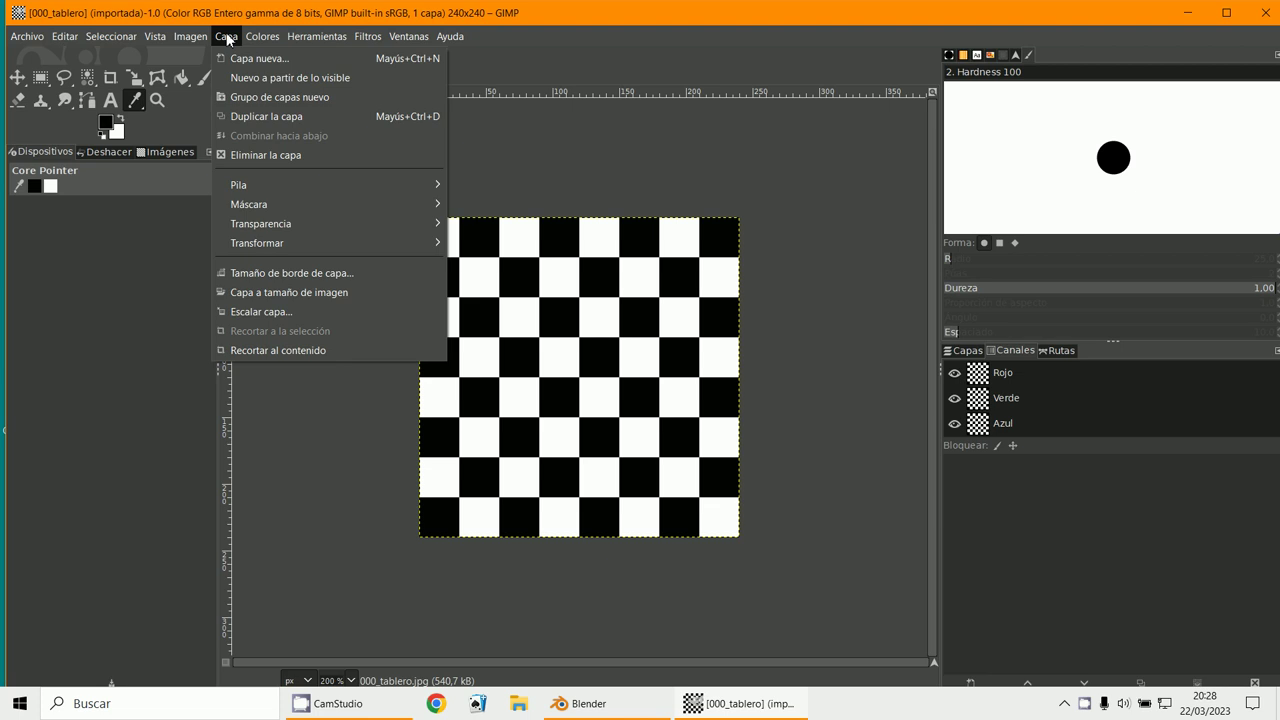
mouse_move(249, 204)
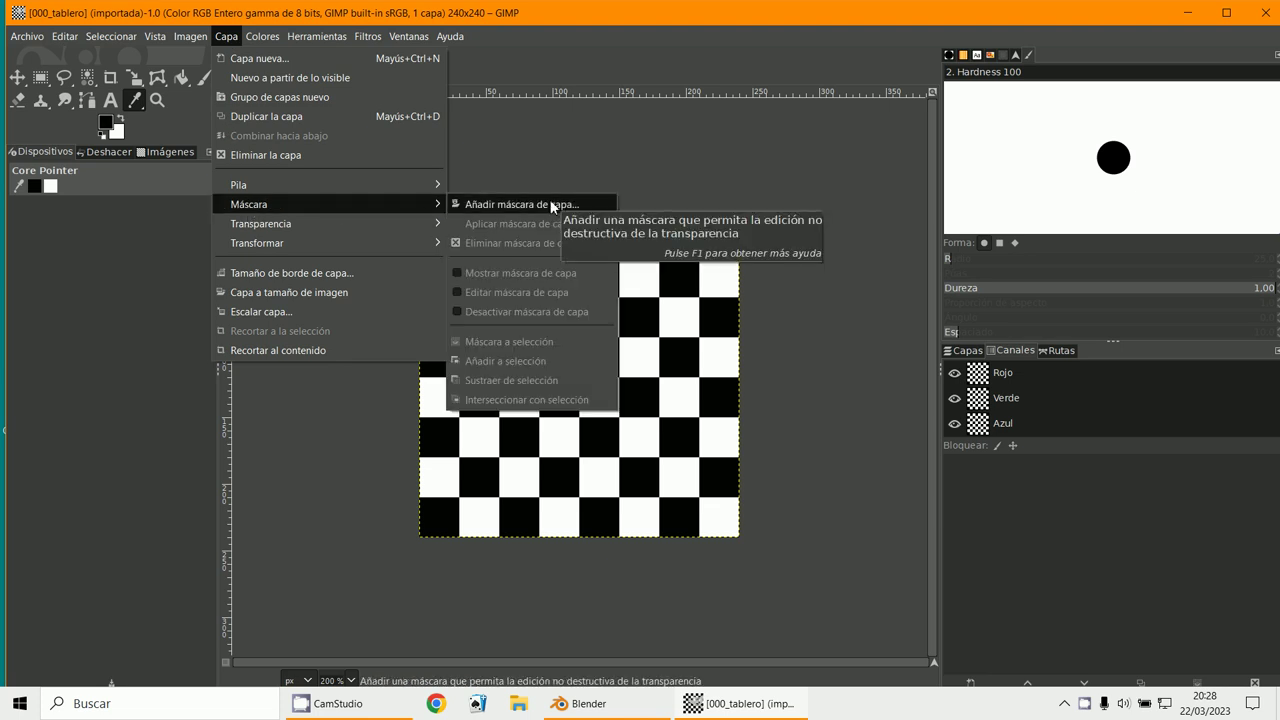
left_click(526, 207)
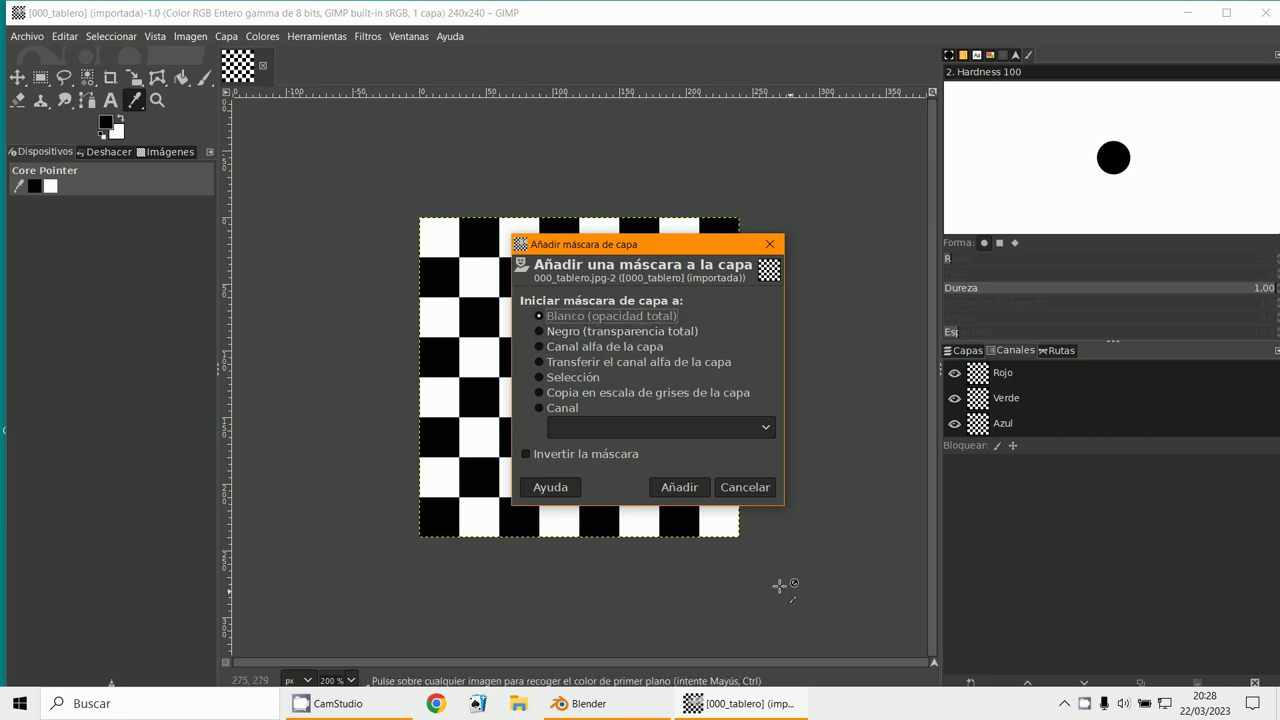
left_click(748, 487)
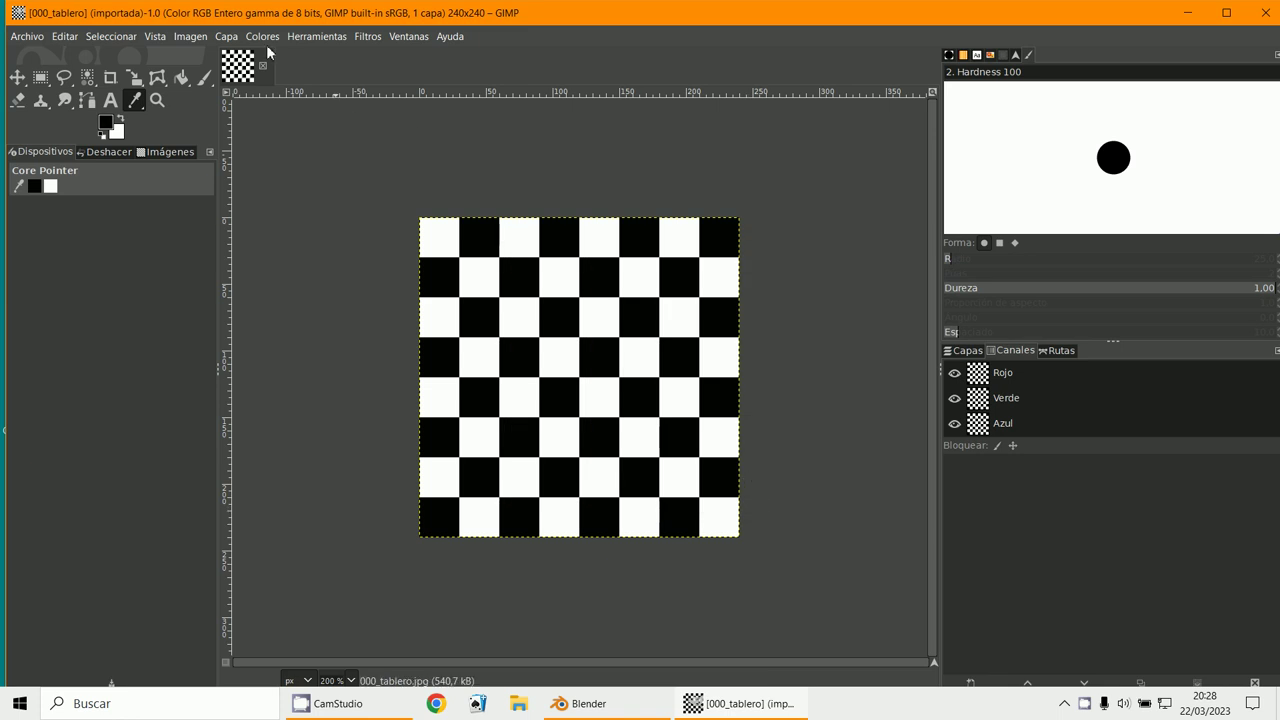
left_click(227, 37)
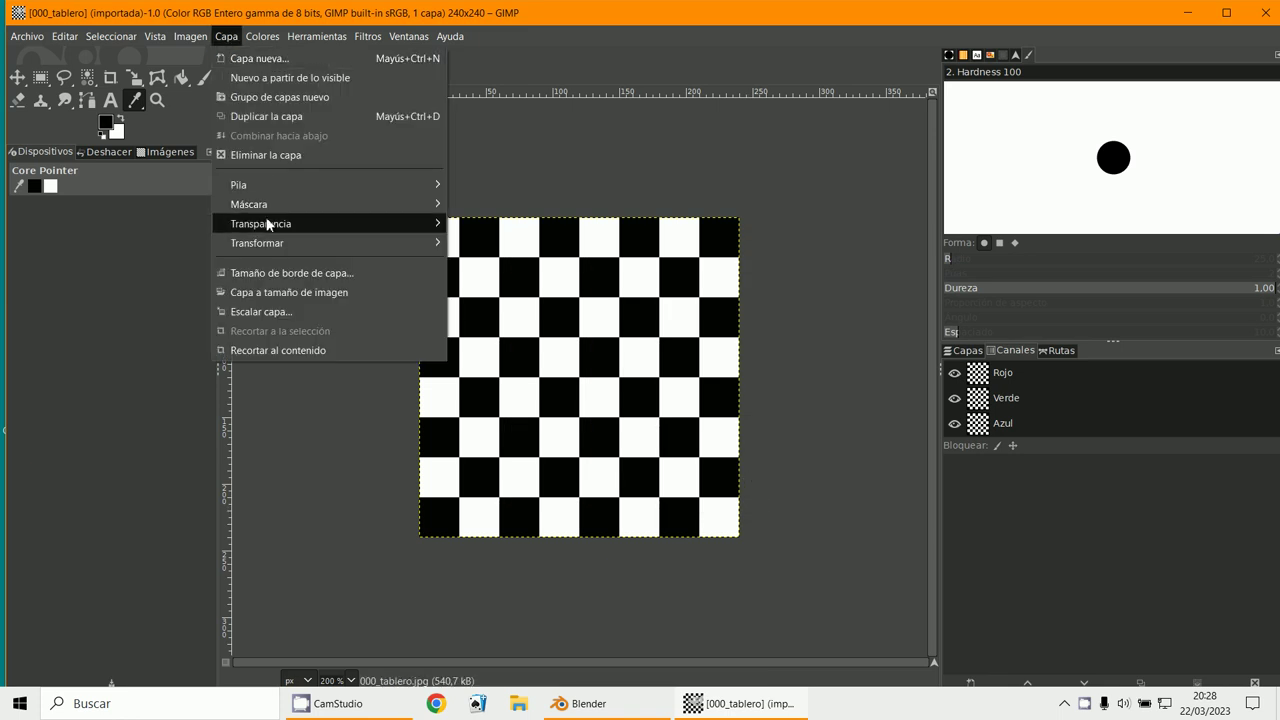
mouse_move(268, 223)
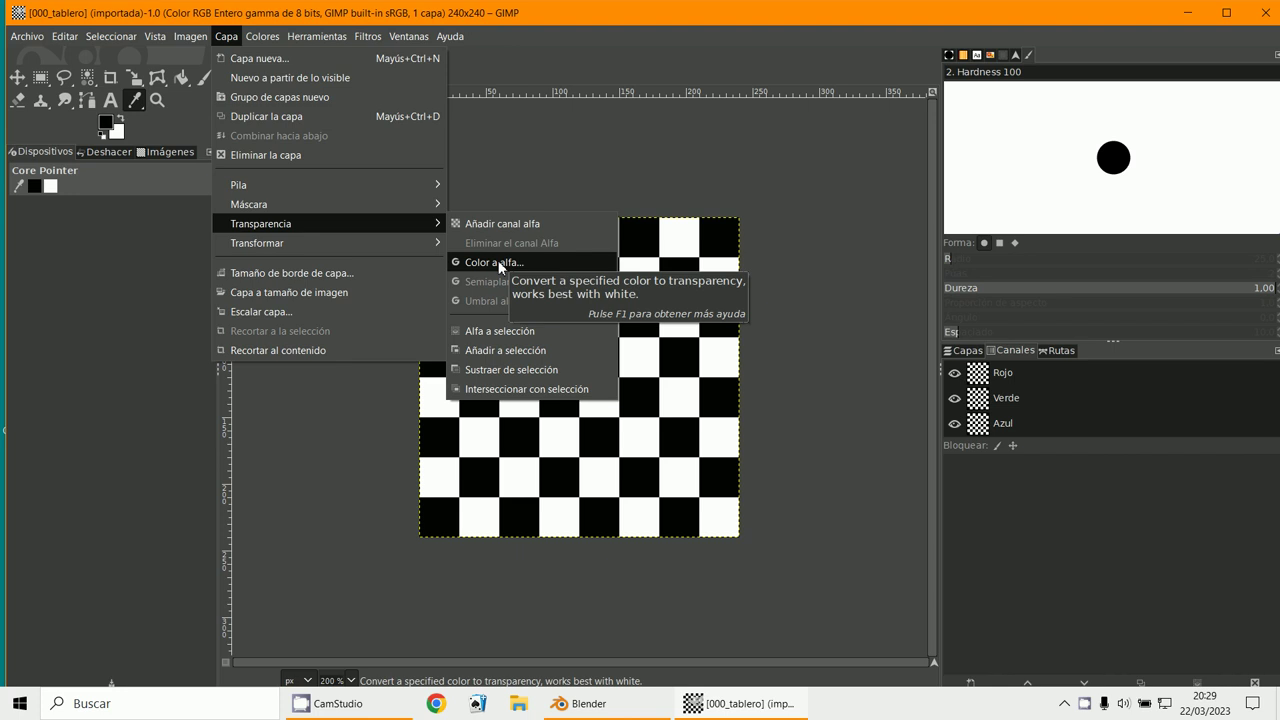
- Apply Color to Alpha with black as the colour made transparent
left_click(498, 260)
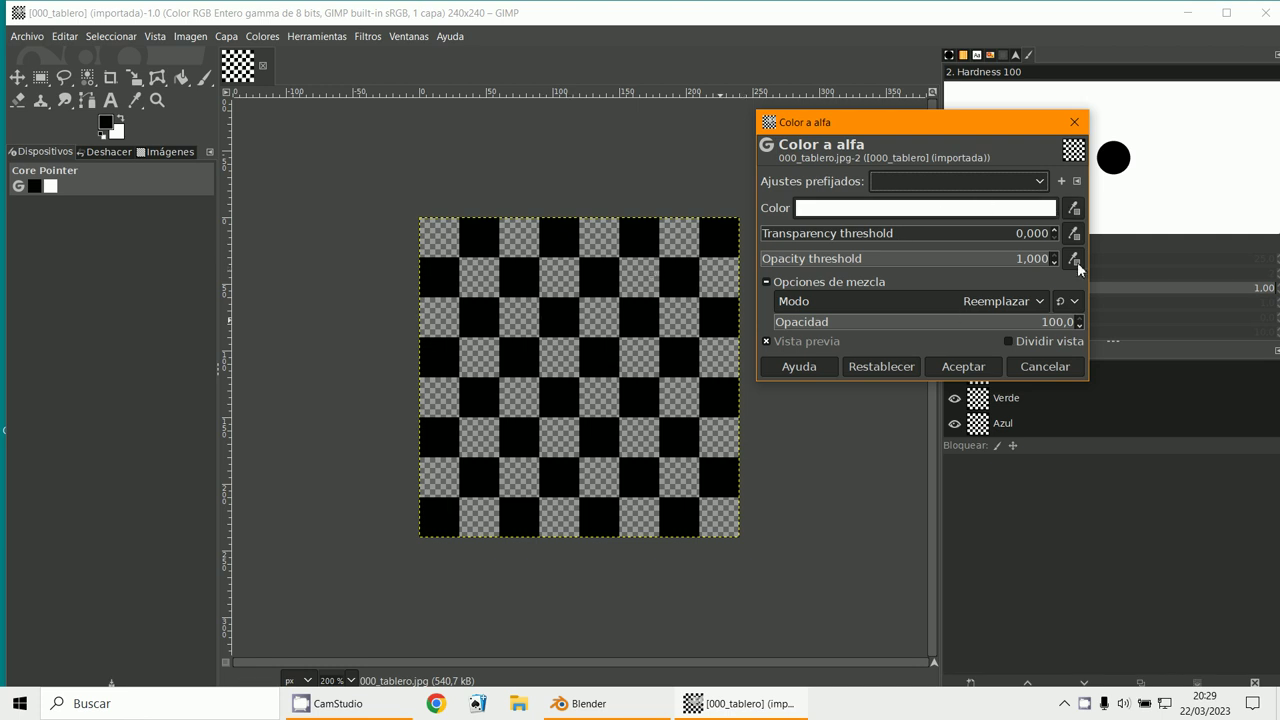
left_click(1073, 209)
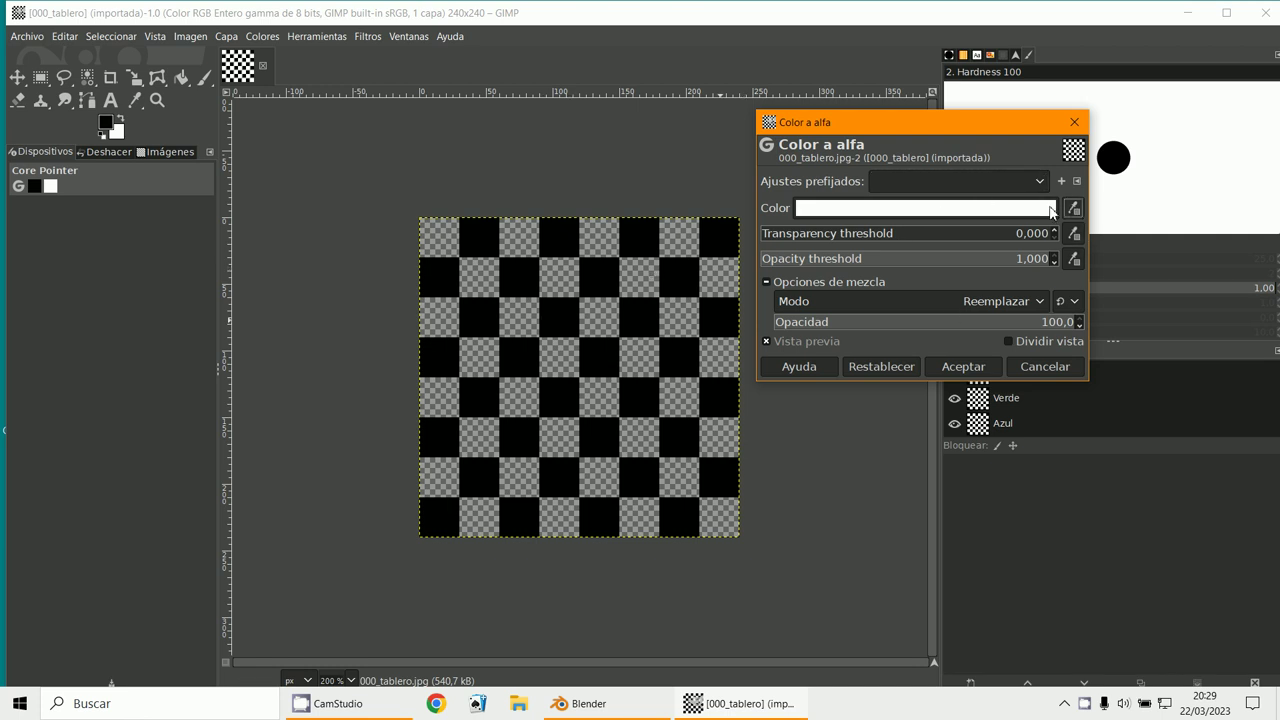
left_click(726, 390)
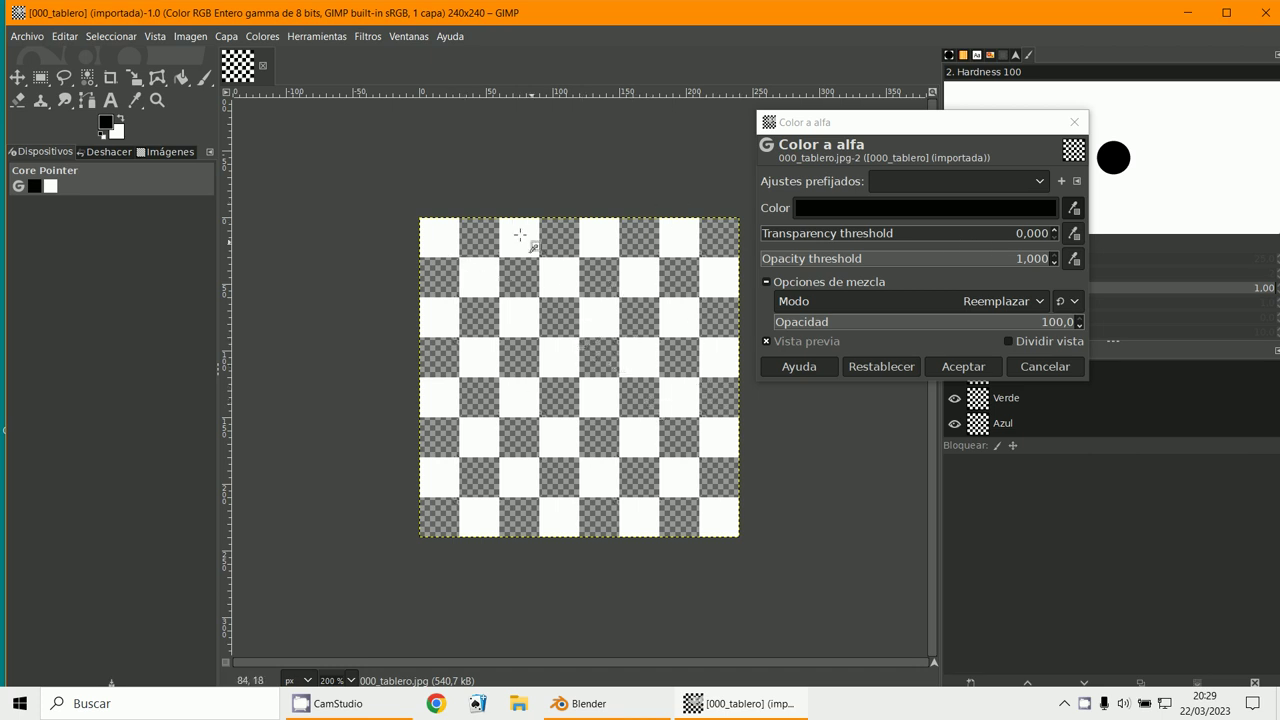
left_click(977, 366)
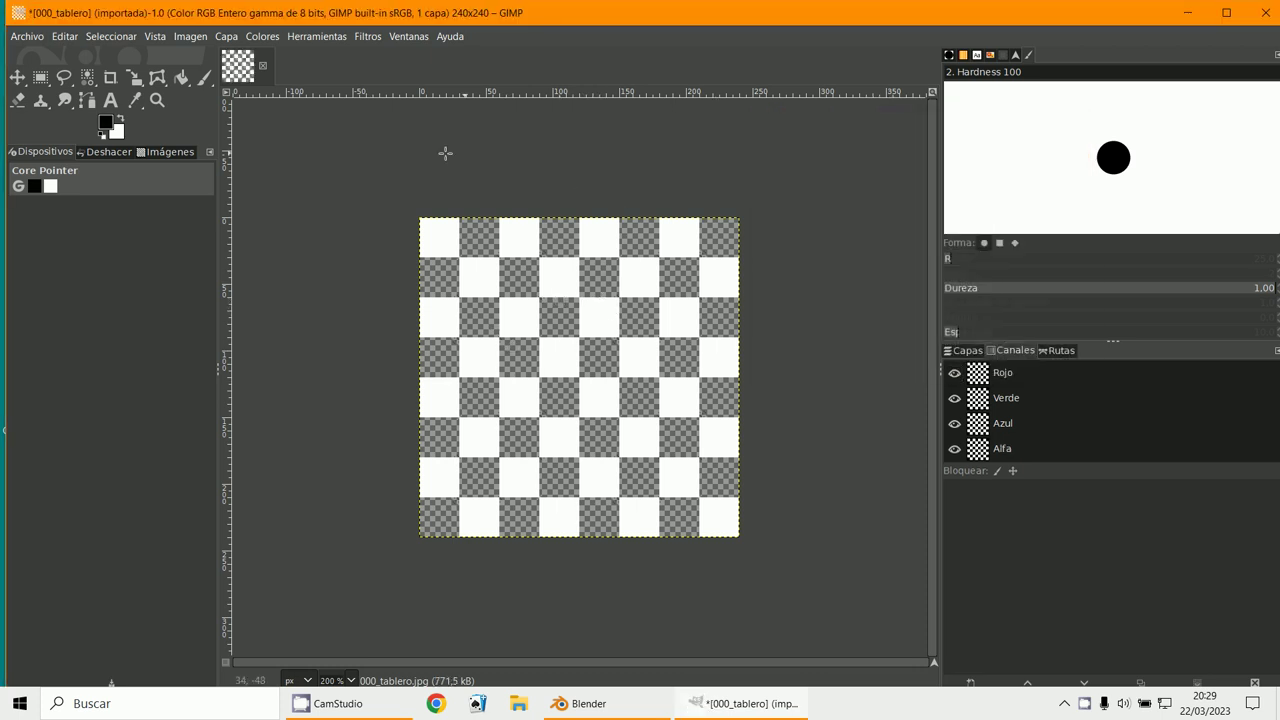
- Open the Export Image As dialog for 000_tablero.jpg
left_click(226, 36)
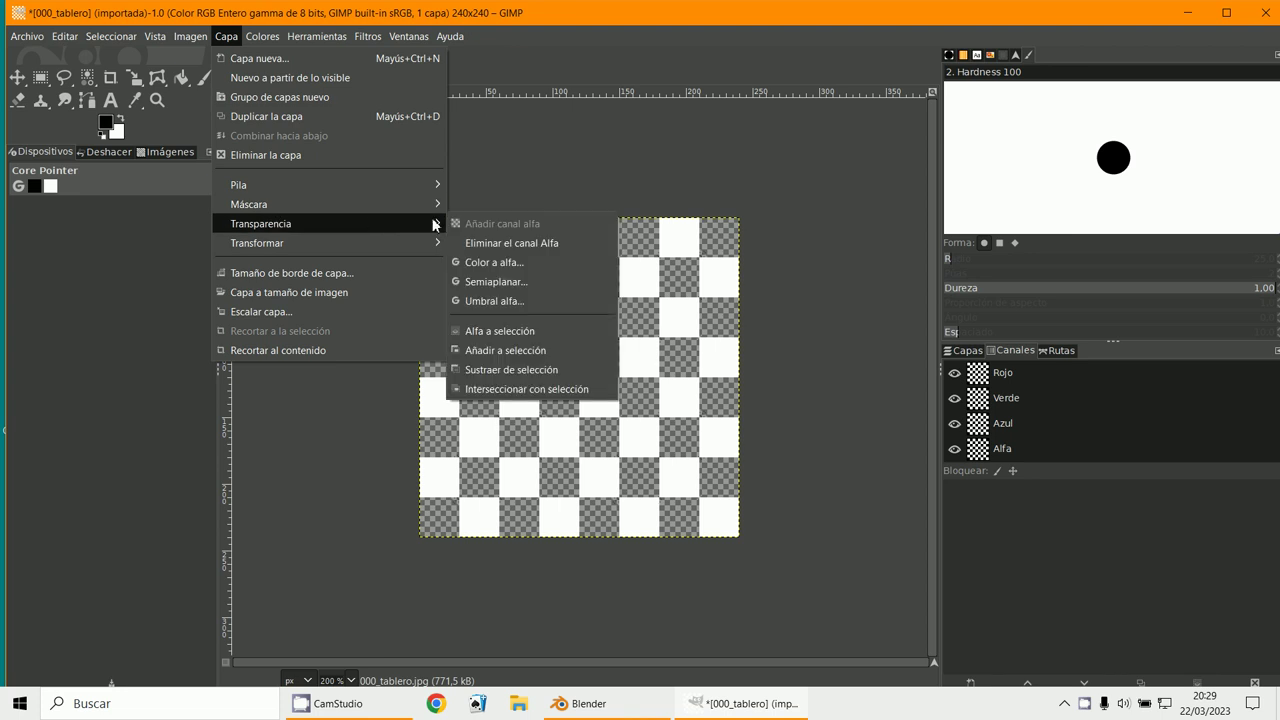
left_click(27, 36)
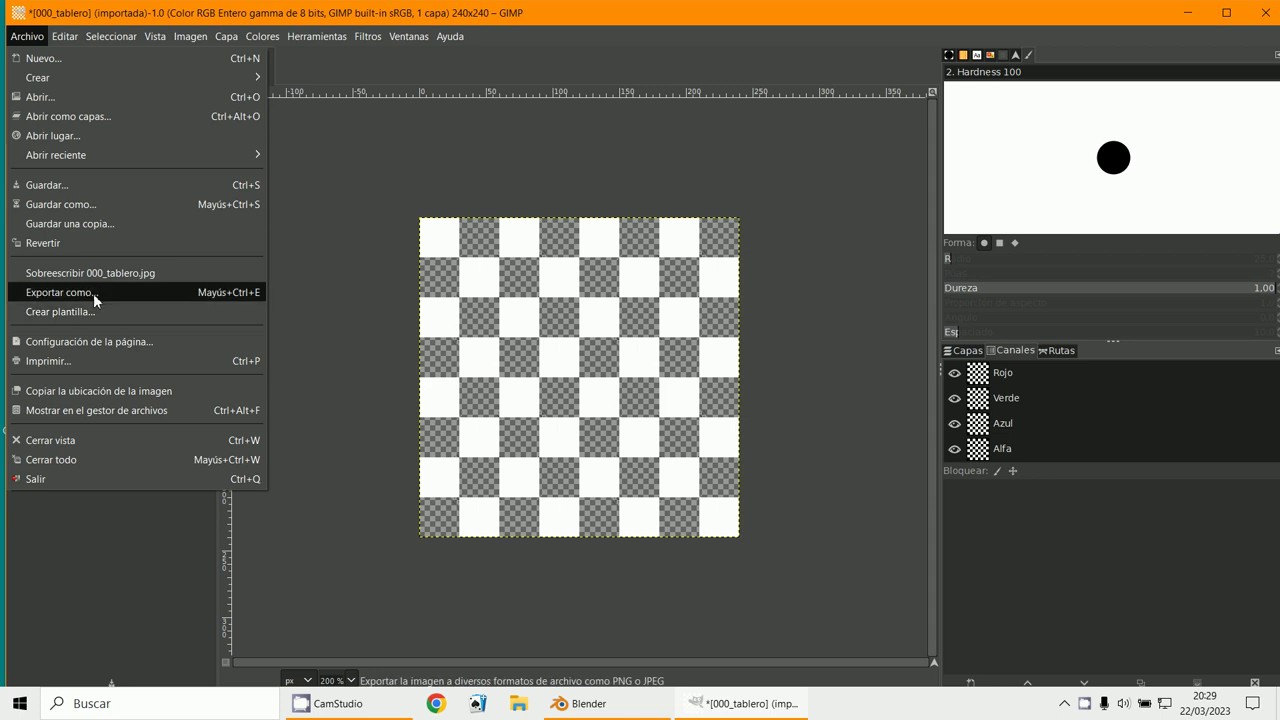
left_click(93, 293)
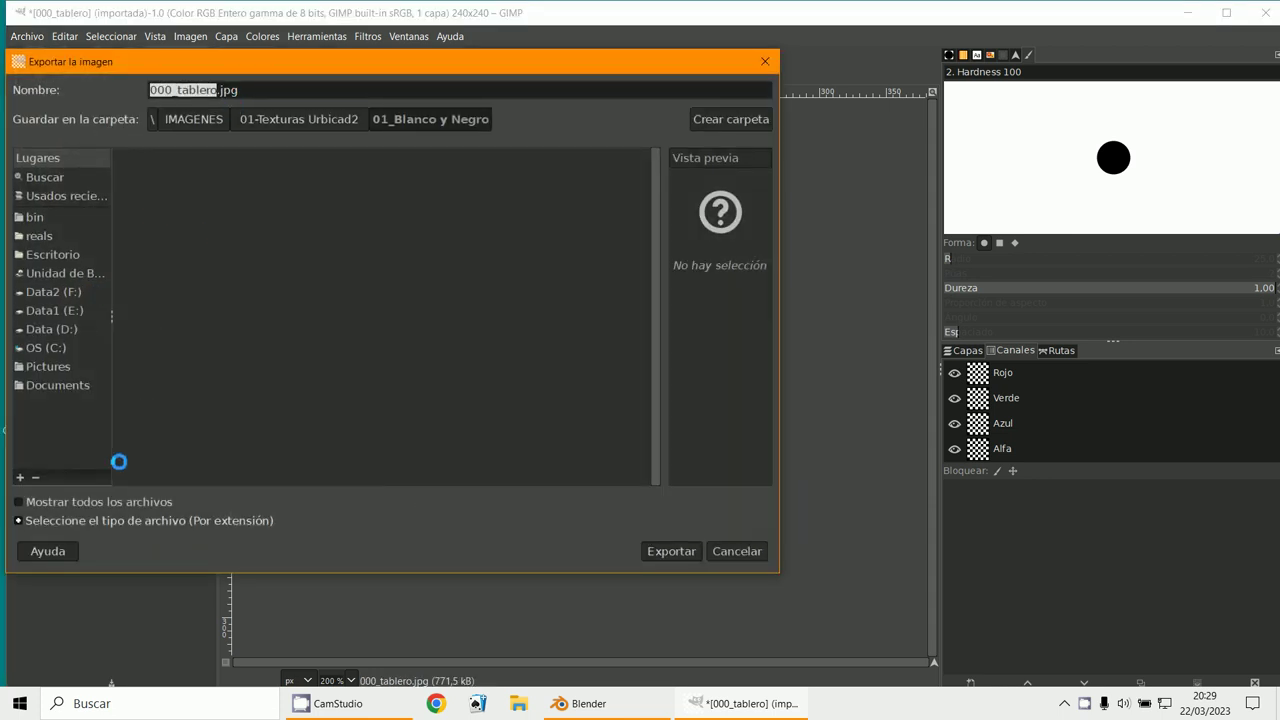
- Expand the file-type list and scroll through the available export formats
left_click(37, 521)
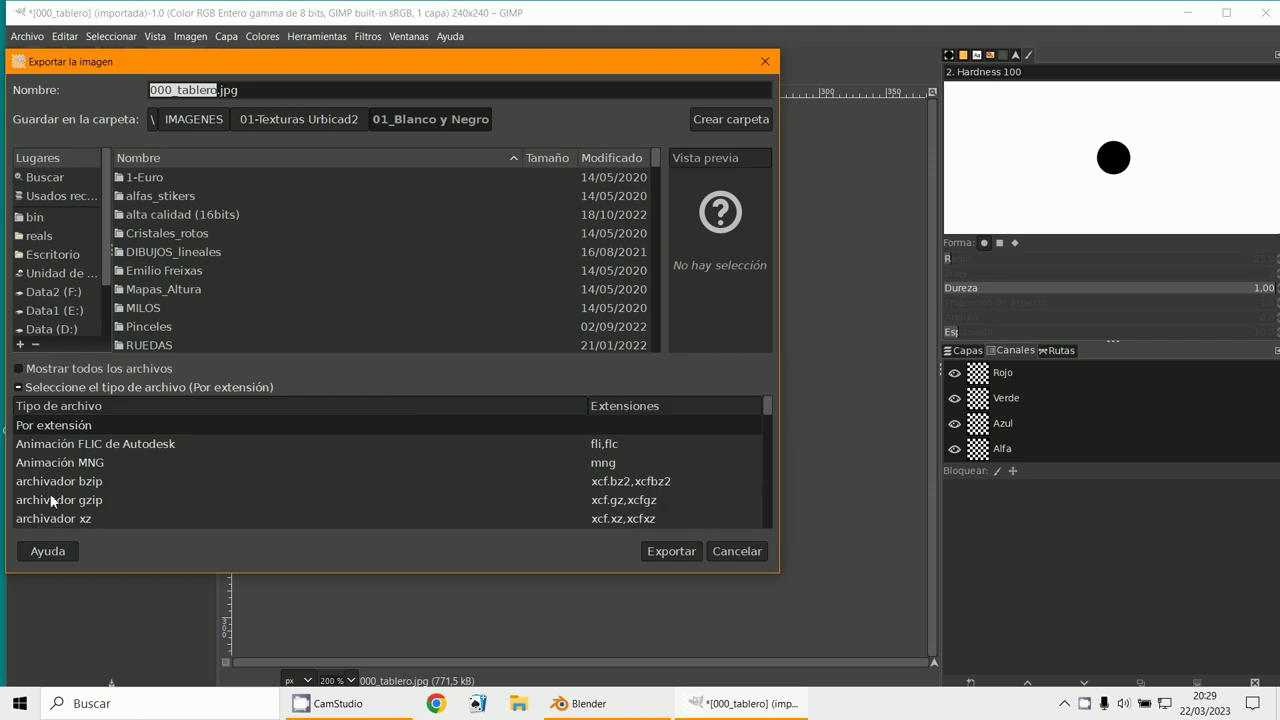
scroll(61, 476, "down", 1)
scroll(61, 476, "down", 1)
scroll(61, 476, "down", 2)
scroll(61, 476, "up", 4)
scroll(61, 476, "down", 2)
scroll(61, 476, "down", 1)
scroll(61, 476, "down", 1)
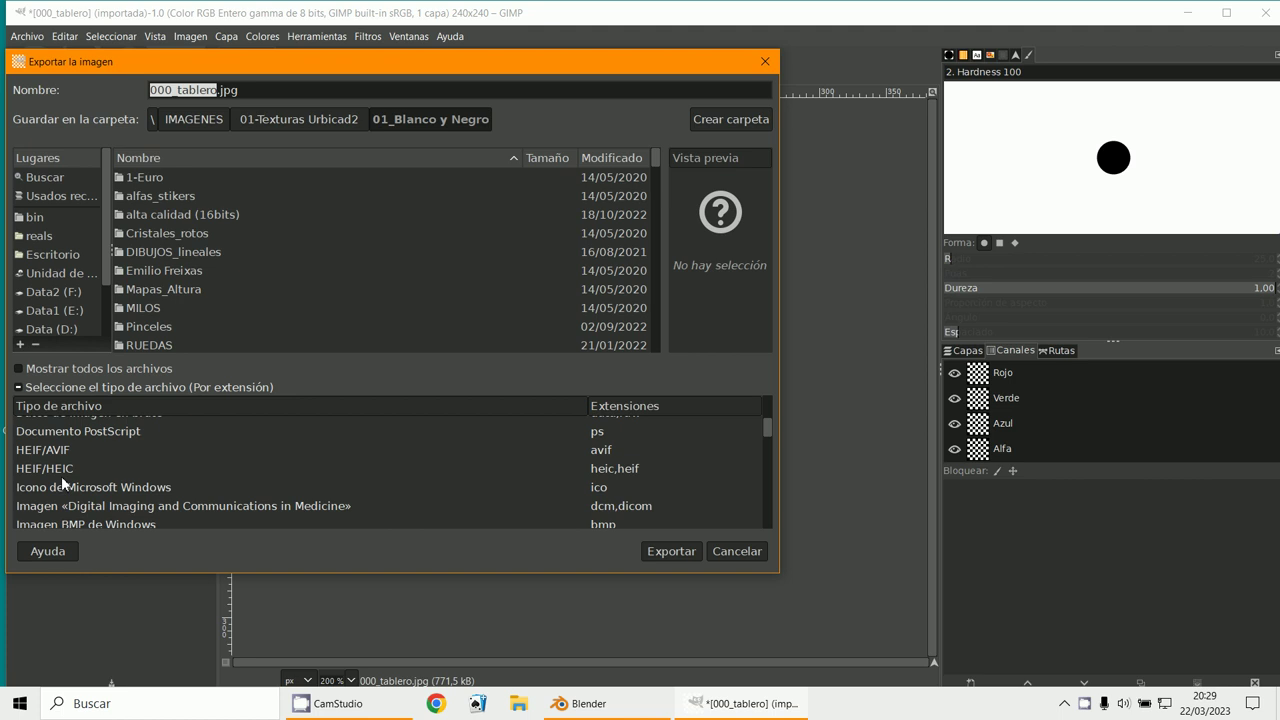
scroll(61, 476, "down", 1)
scroll(61, 476, "down", 1)
scroll(61, 476, "down", 1)
scroll(61, 476, "down", 1)
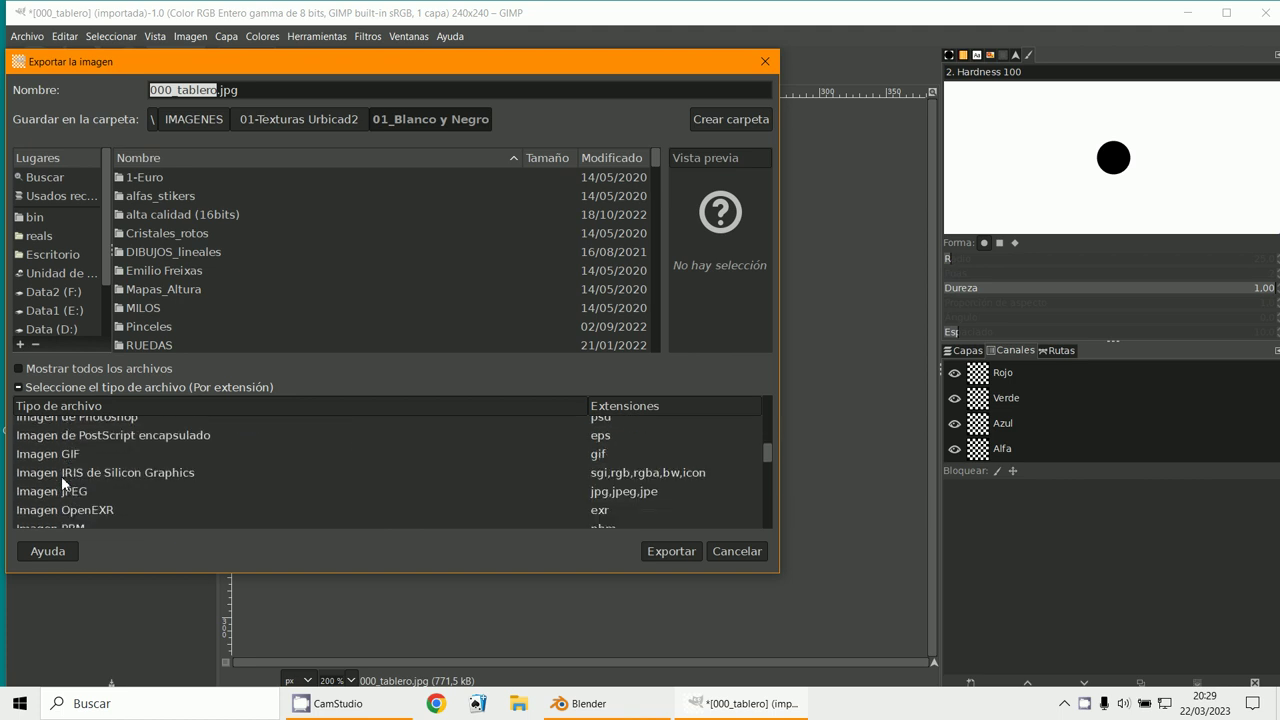
scroll(61, 476, "down", 1)
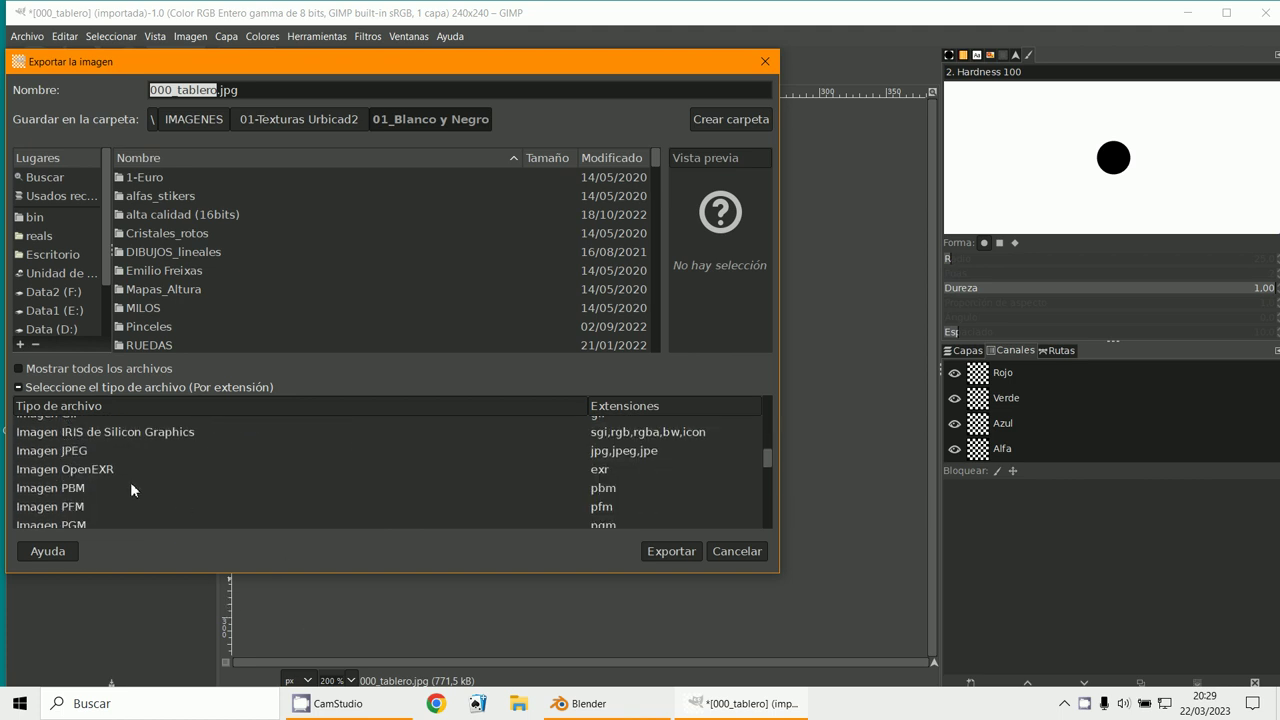
scroll(130, 482, "down", 1)
scroll(130, 482, "down", 1)
scroll(130, 482, "down", 1)
scroll(130, 482, "down", 1)
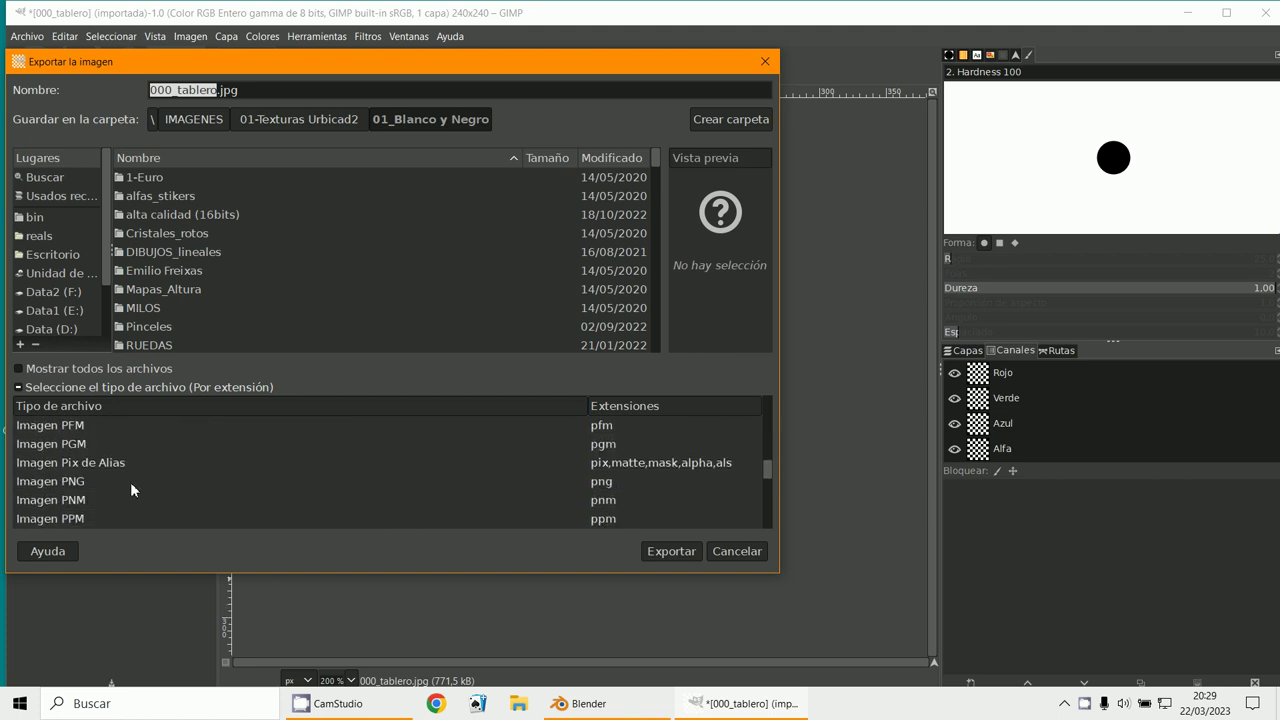
- Export as PNG type named damero.png into the Desktop (Escritorio) folder
left_click(130, 482)
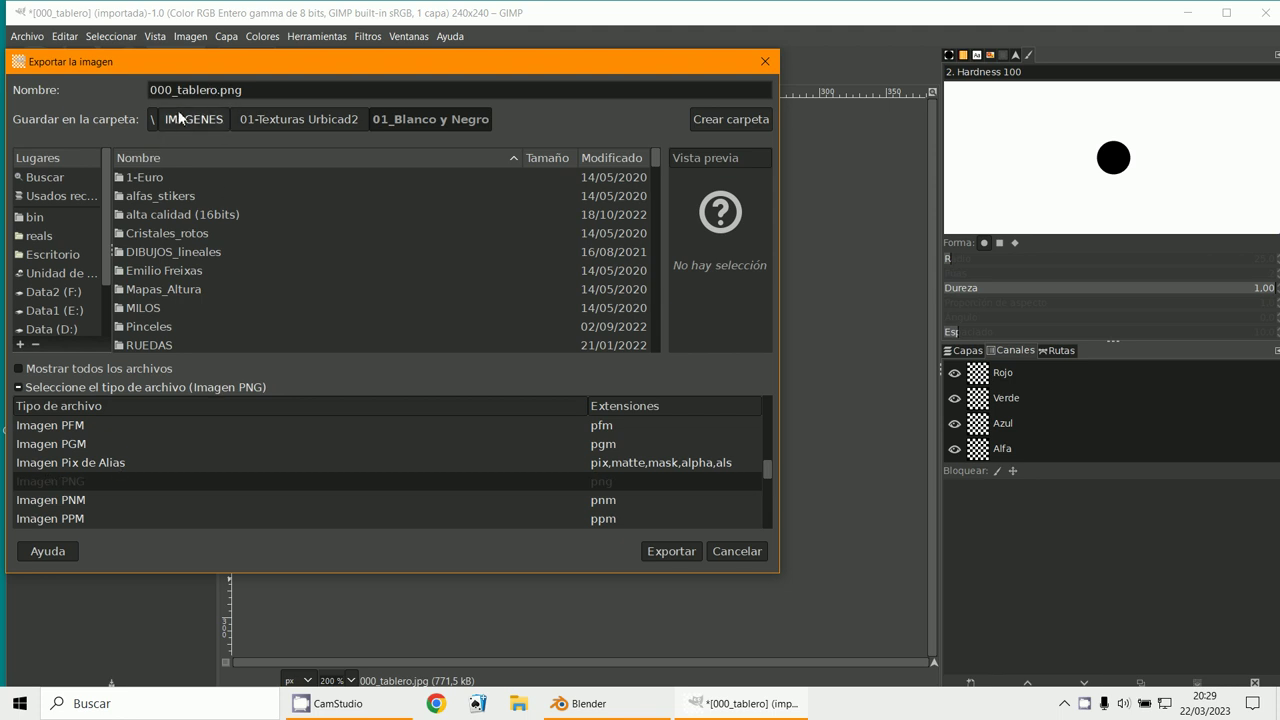
left_click(56, 254)
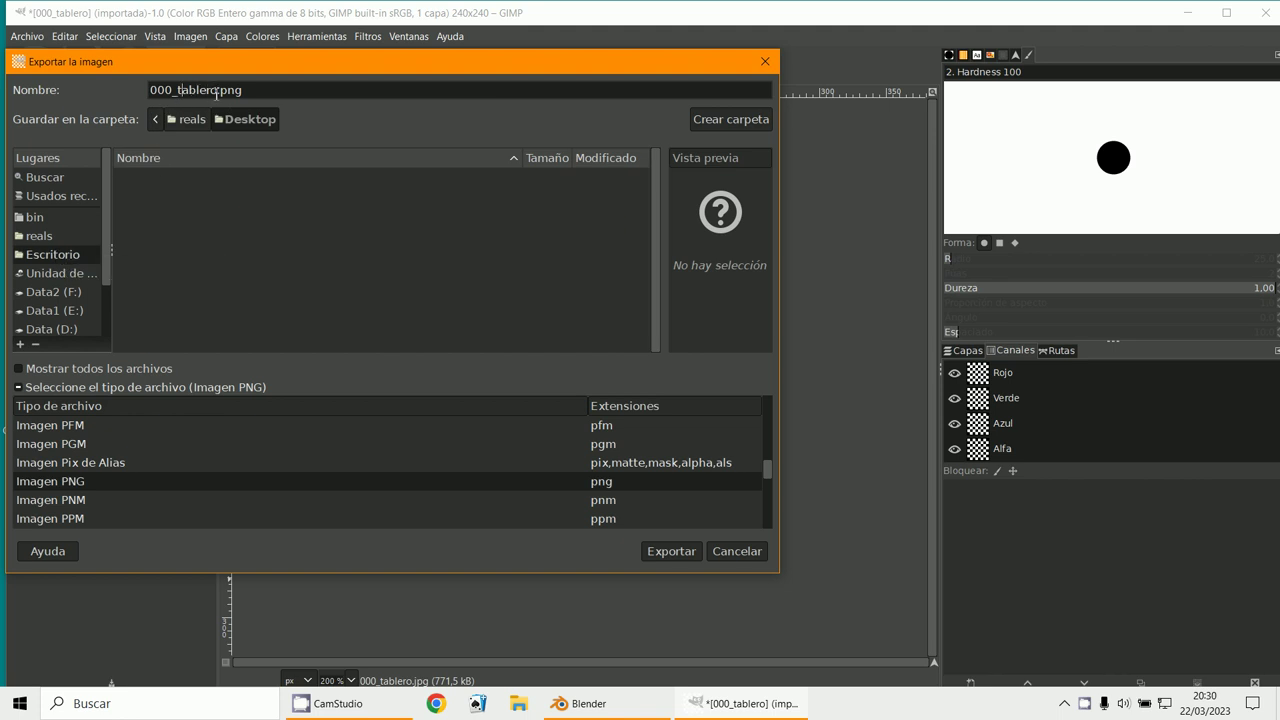
left_click_drag(216, 93, 141, 93)
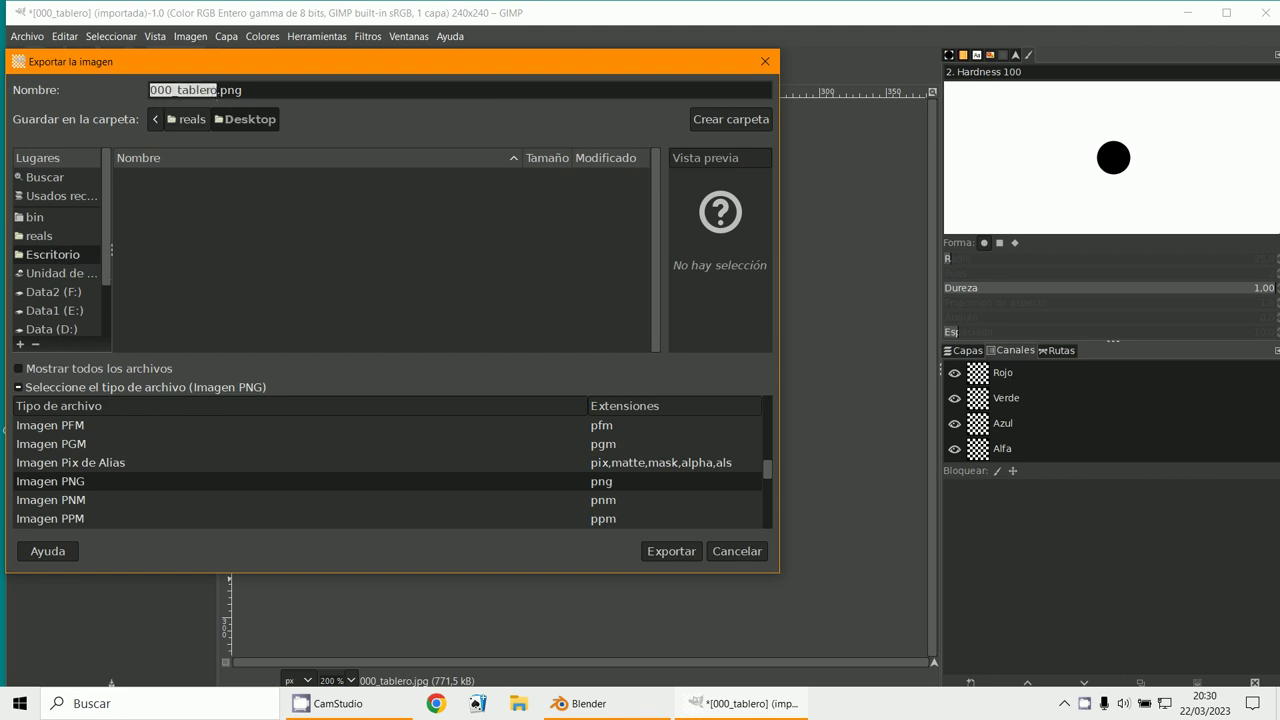
type("damew")
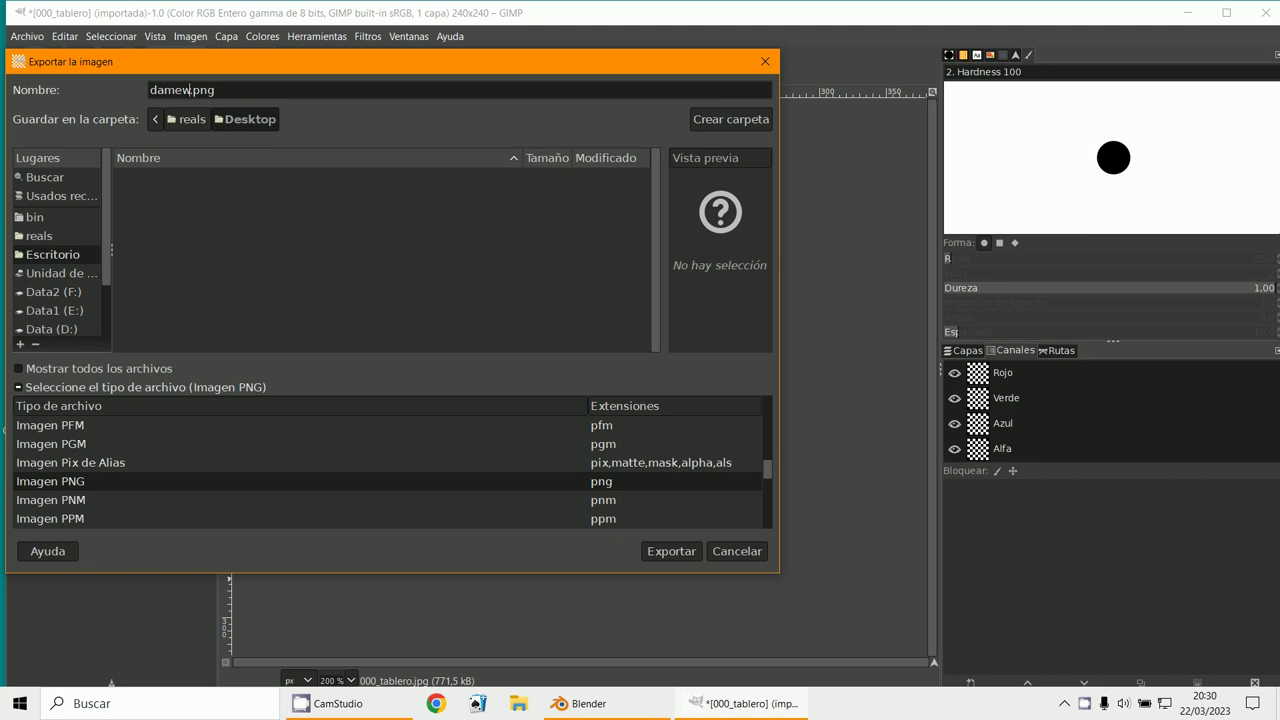
key("BackSpace")
type("ro")
left_click(674, 548)
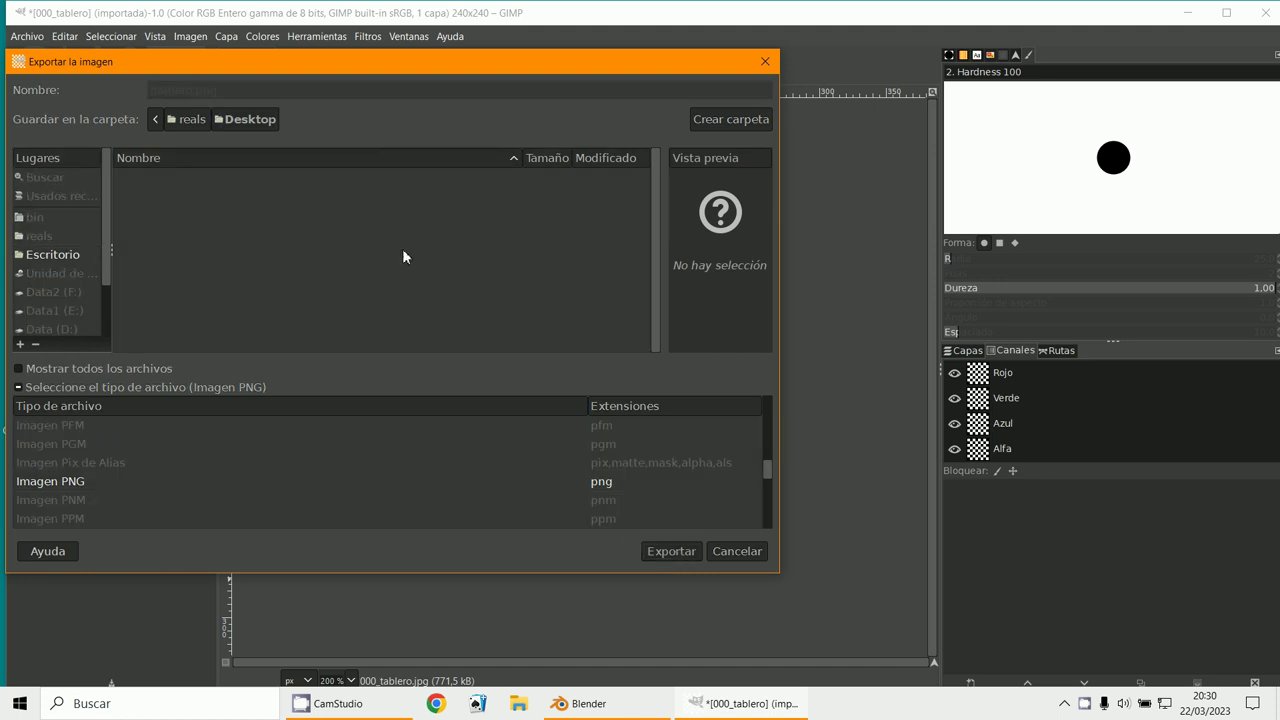
left_click(1186, 13)
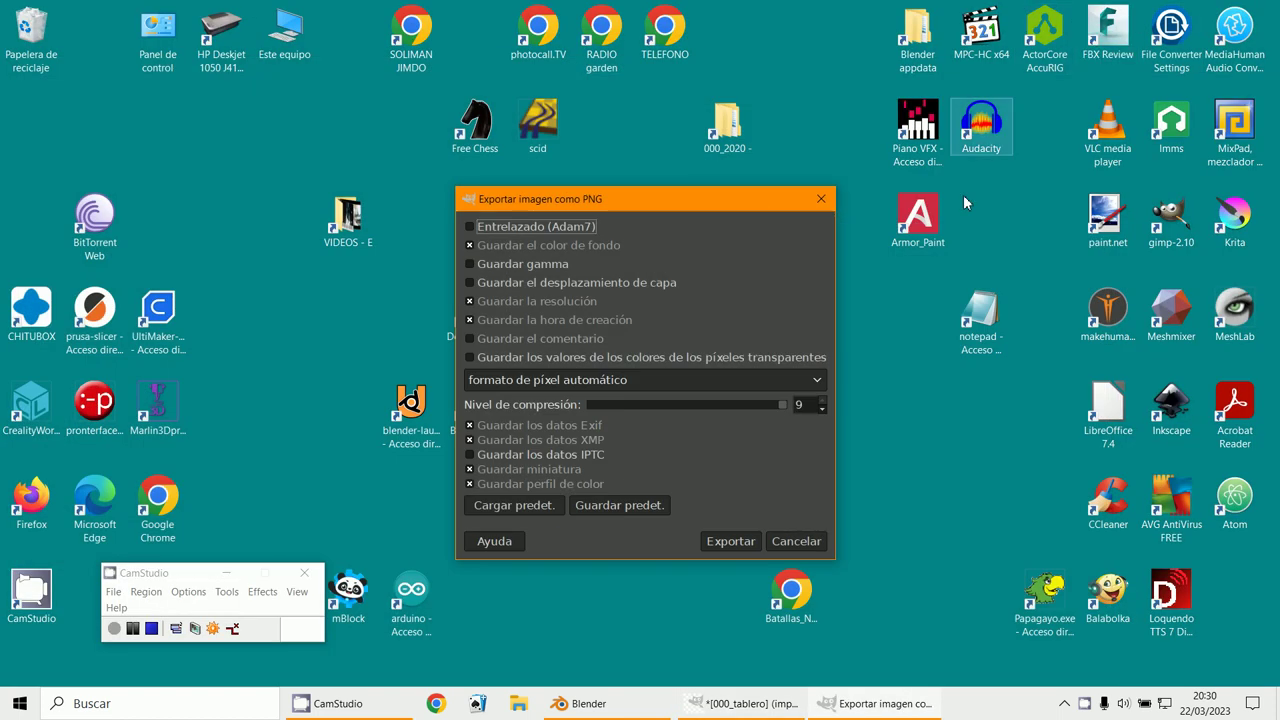
- Confirm the damero.png PNG export and launch Blender 3.6 from the desktop
left_click(995, 714)
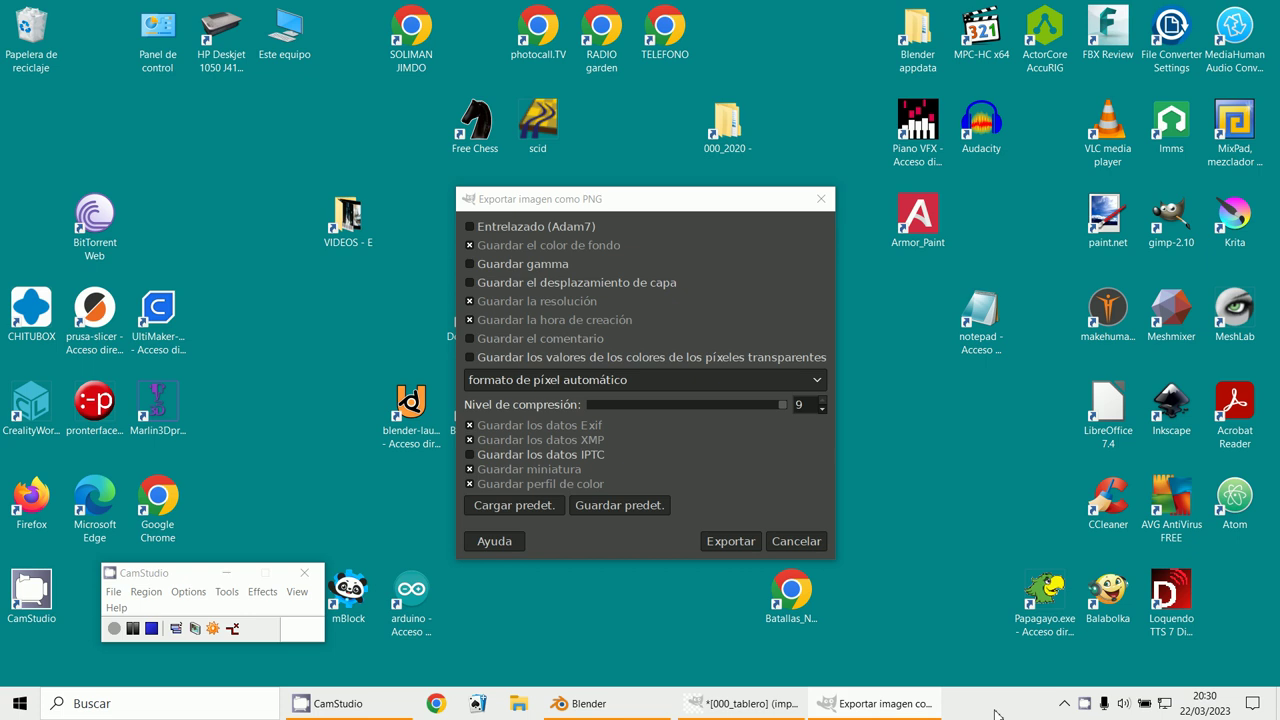
left_click(733, 541)
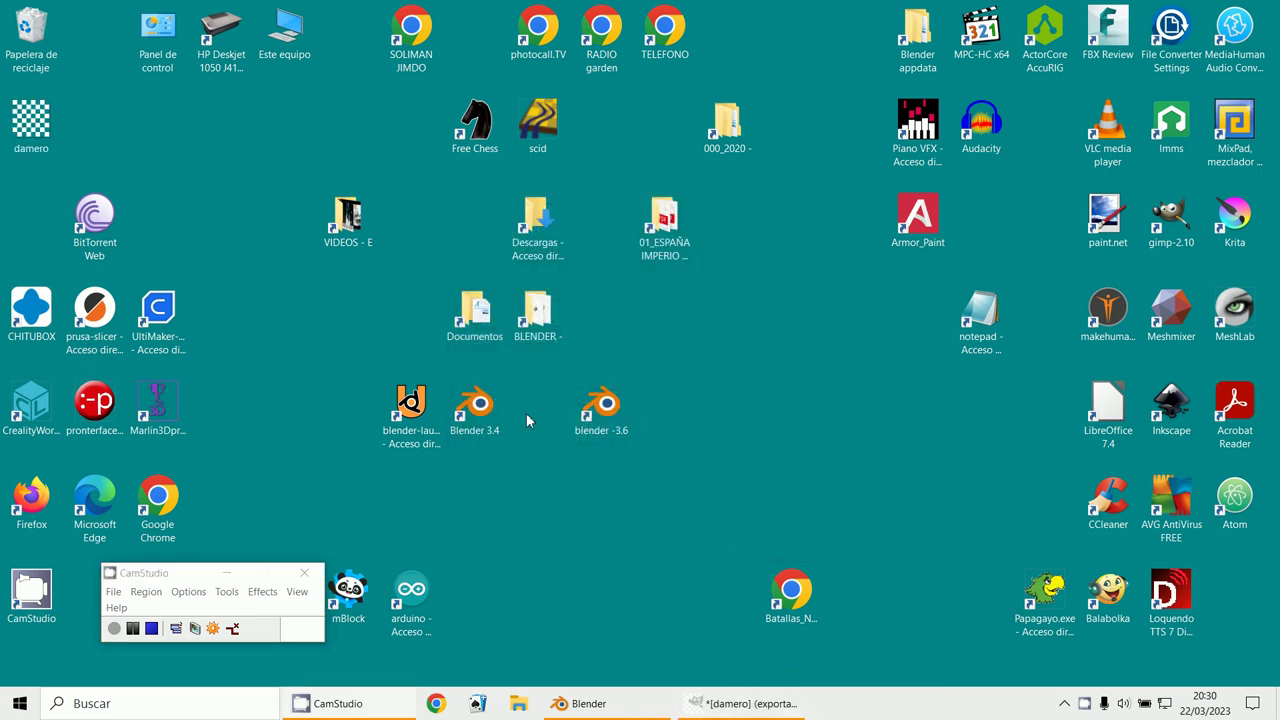
double_click(608, 405)
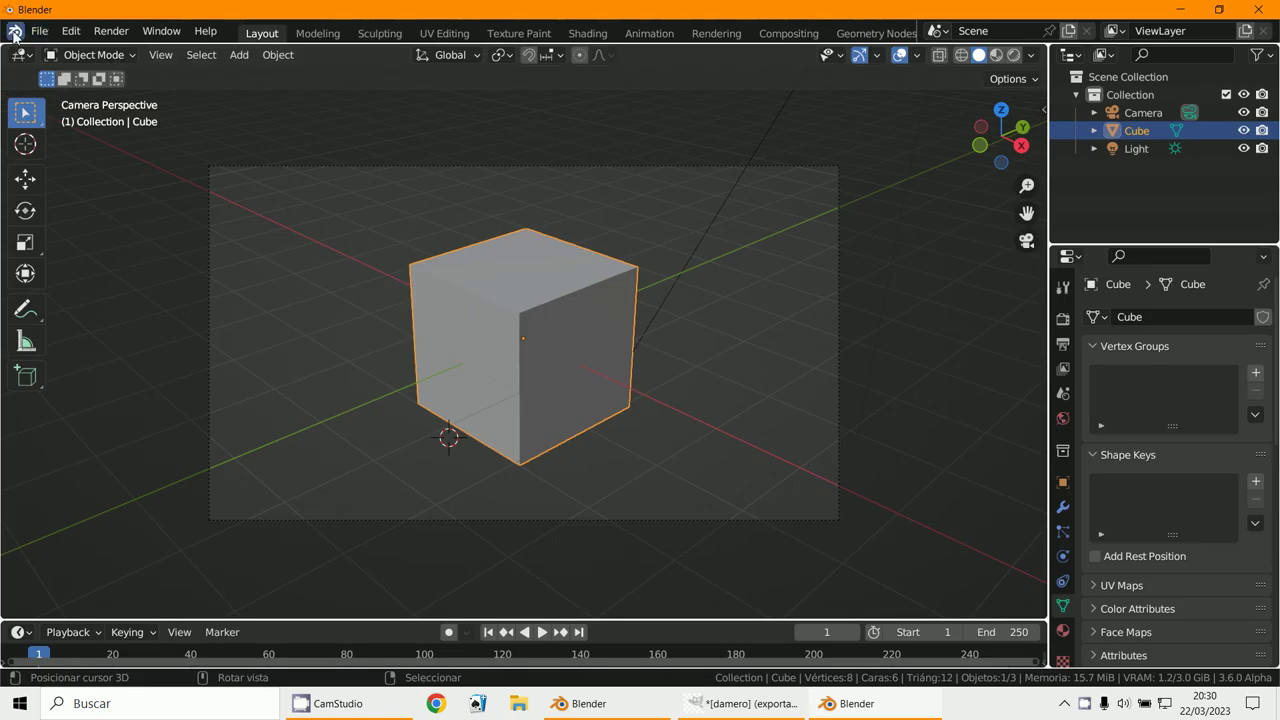
- Widen and enlarge the Outliner area, then switch it to an Image Editor
left_click(15, 31)
left_click(20, 51)
left_click_drag(1049, 196, 519, 234)
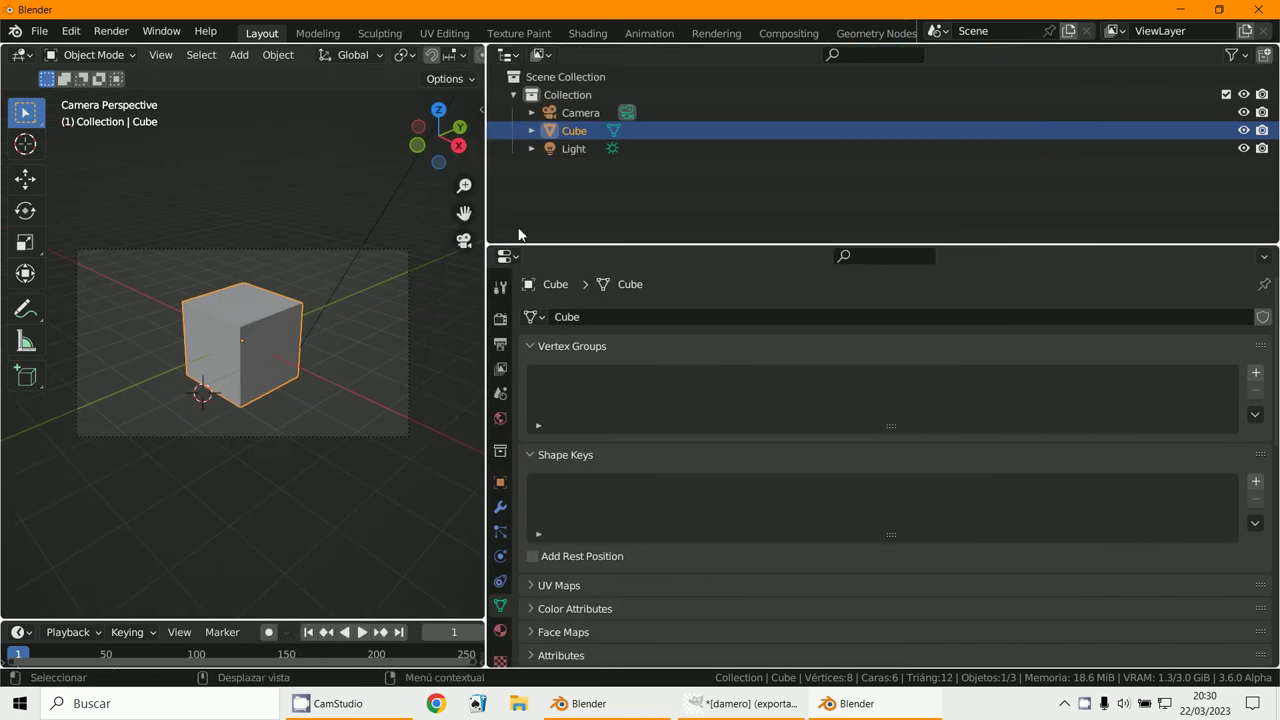
left_click_drag(677, 247, 677, 472)
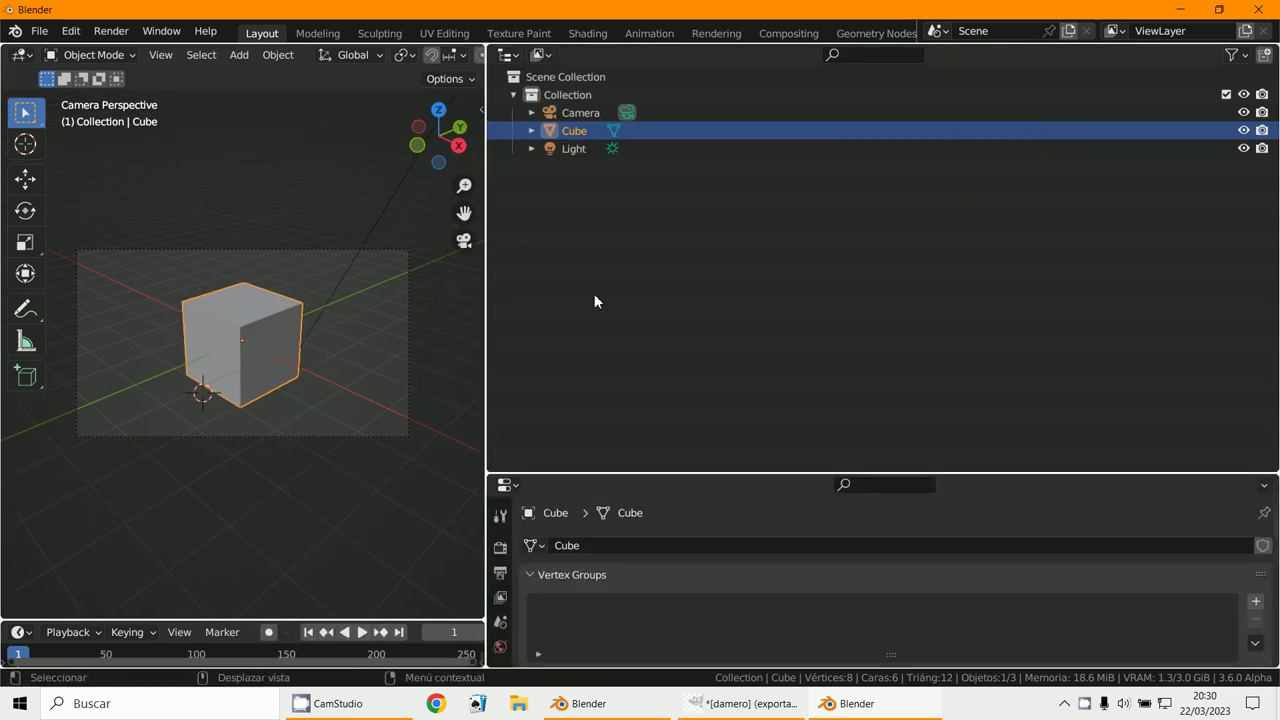
left_click(509, 55)
left_click(535, 124)
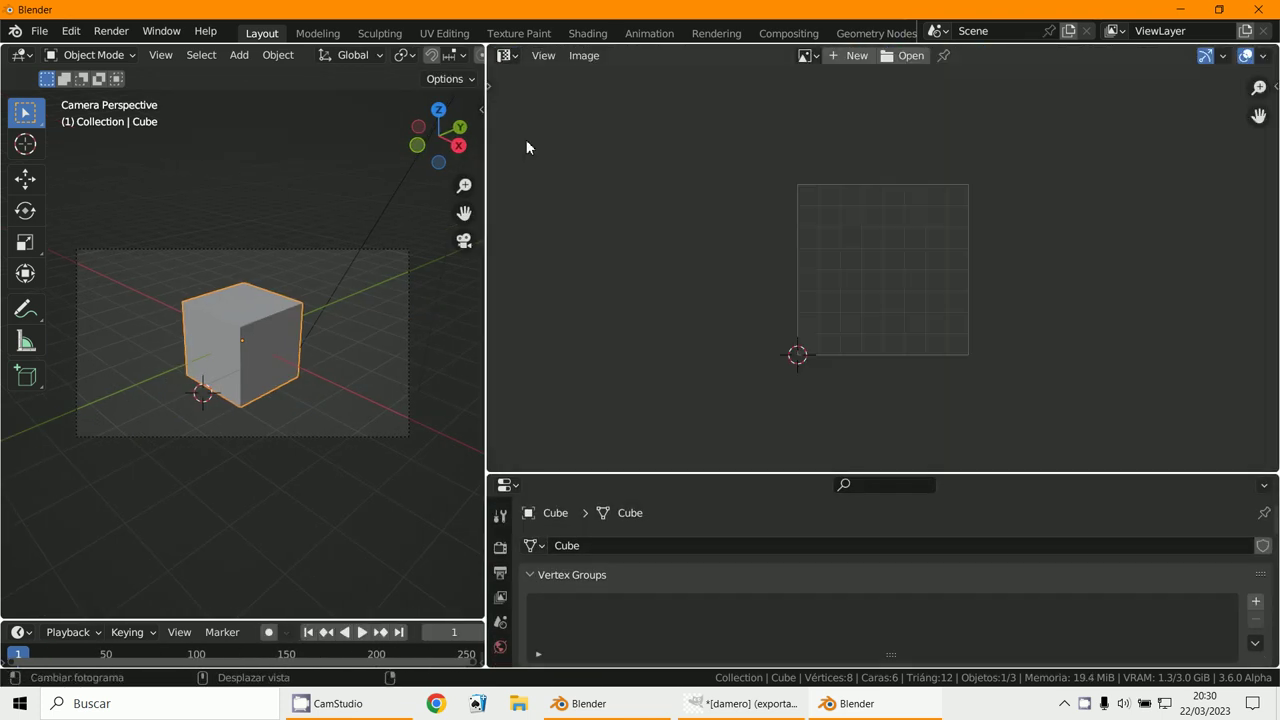
- Open damero.png from the Desktop folder in the Image Editor
left_click(580, 56)
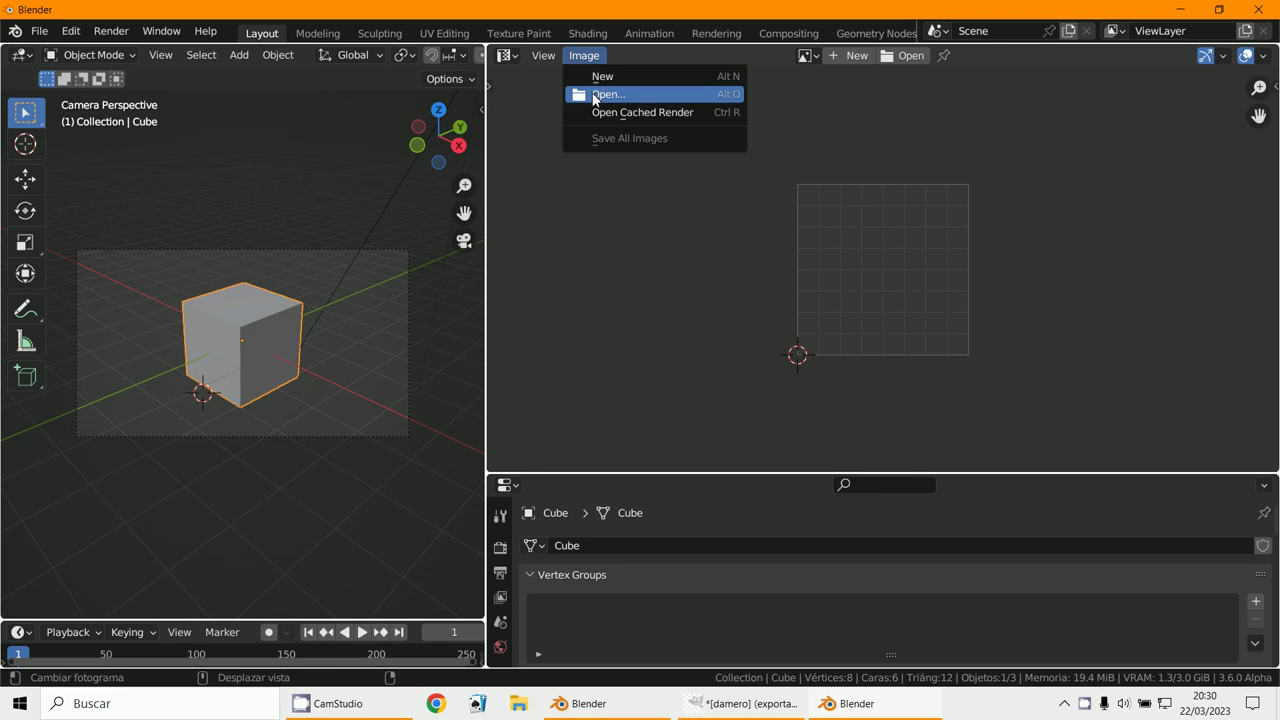
left_click(600, 92)
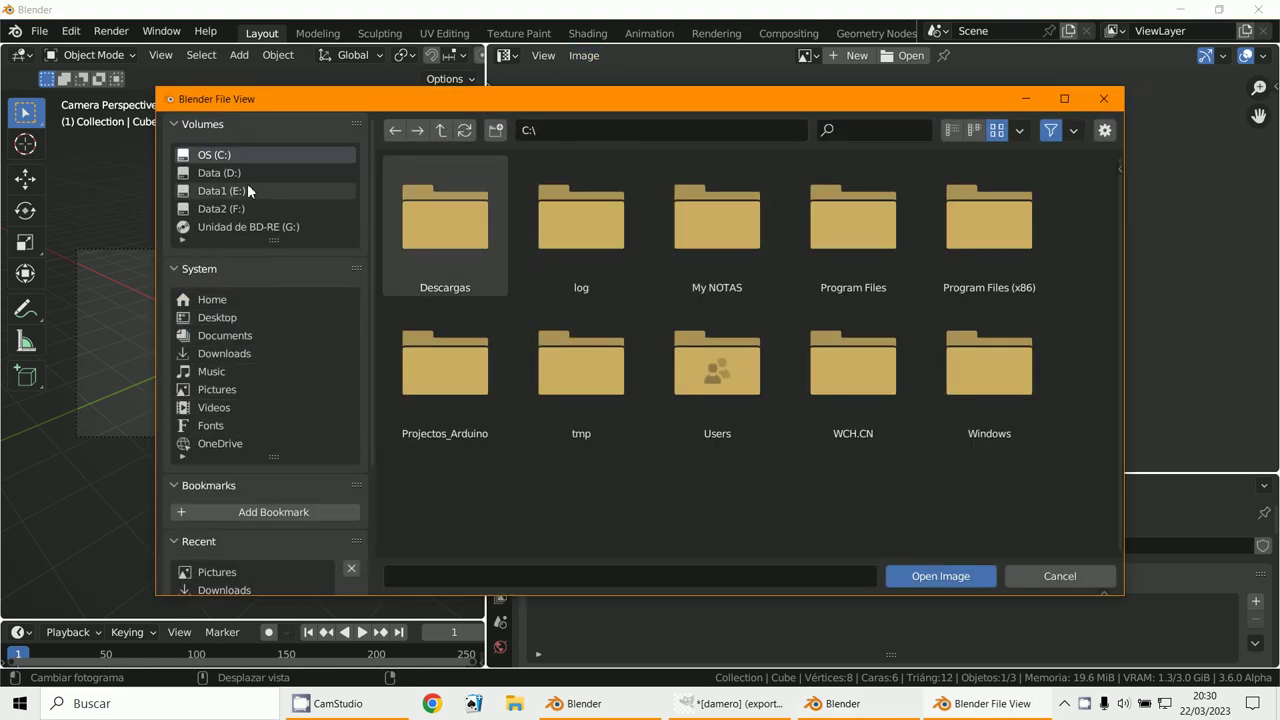
left_click(245, 318)
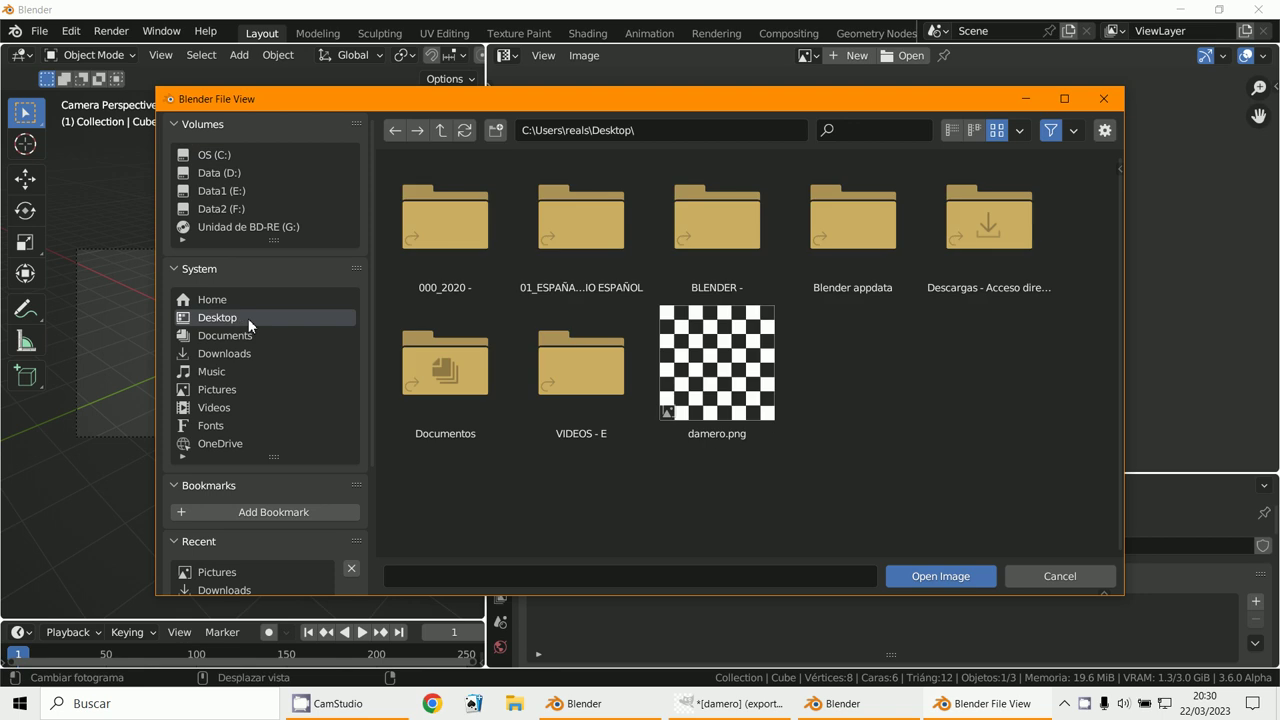
left_click(737, 362)
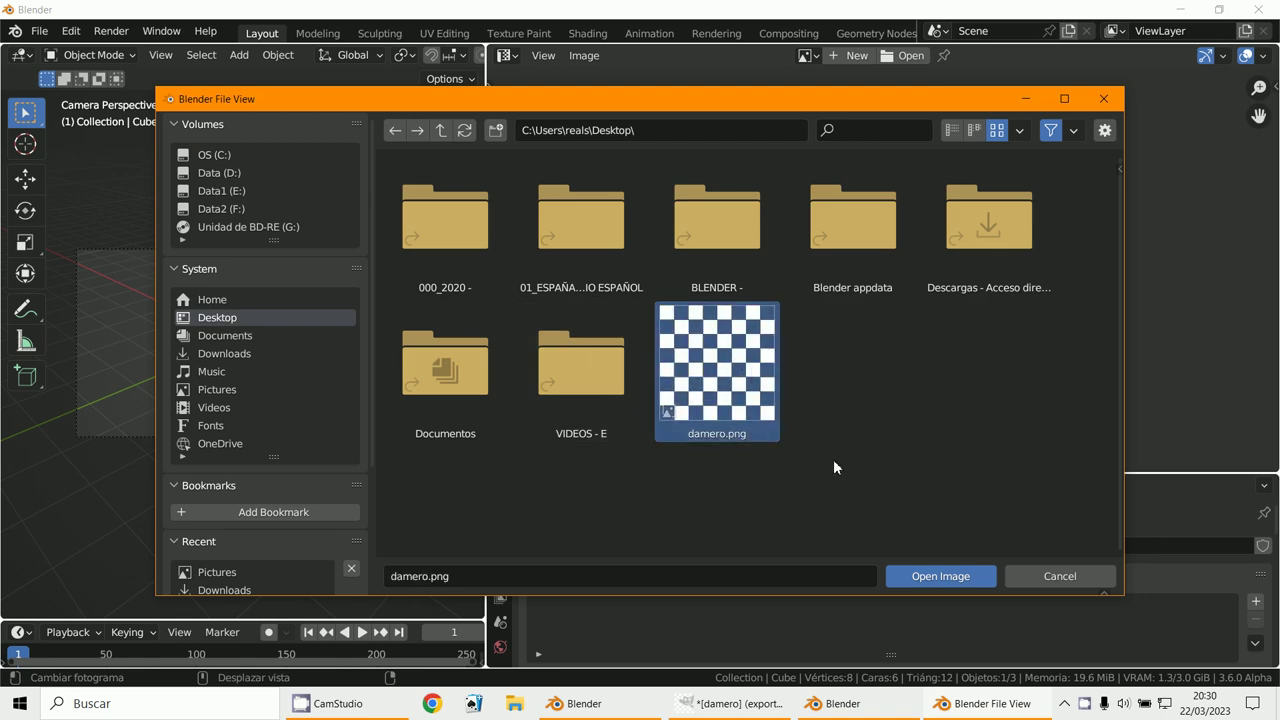
left_click(942, 578)
- Zoom the Image Editor and fit the whole checkerboard in view
scroll(958, 364, "up", 5)
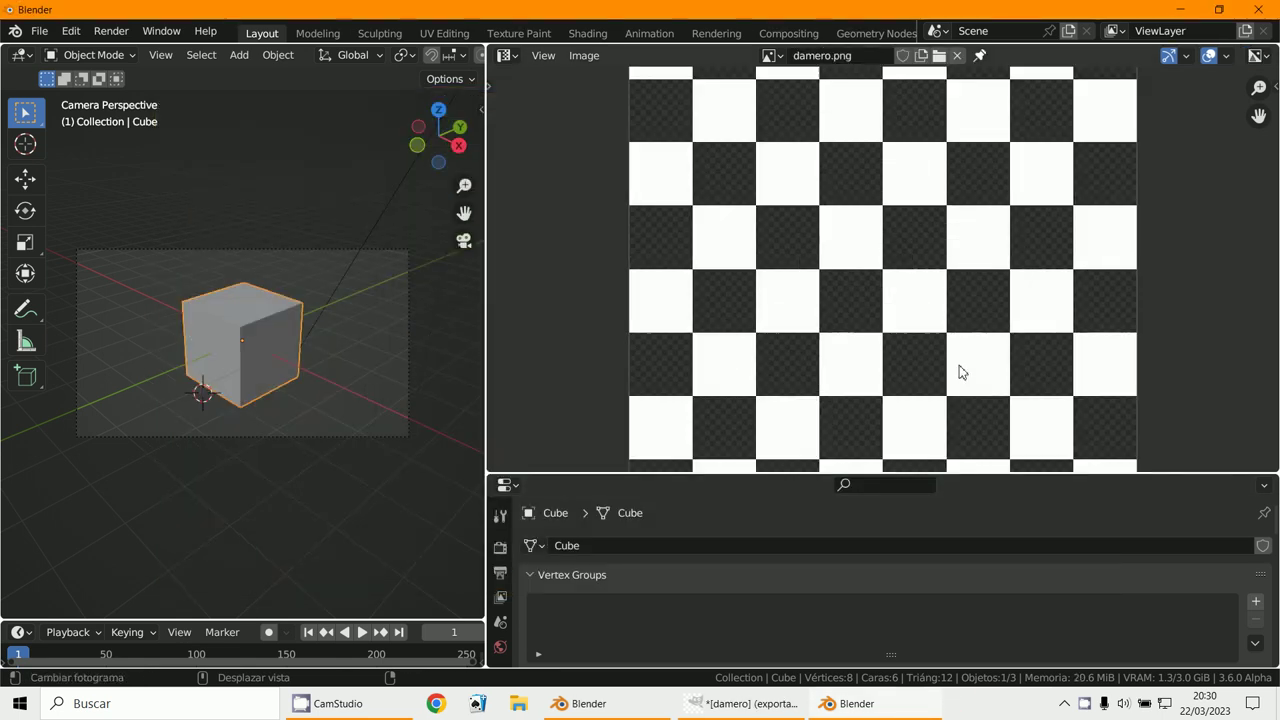
scroll(959, 365, "up", 5)
scroll(959, 365, "up", 2)
scroll(665, 296, "down", 3)
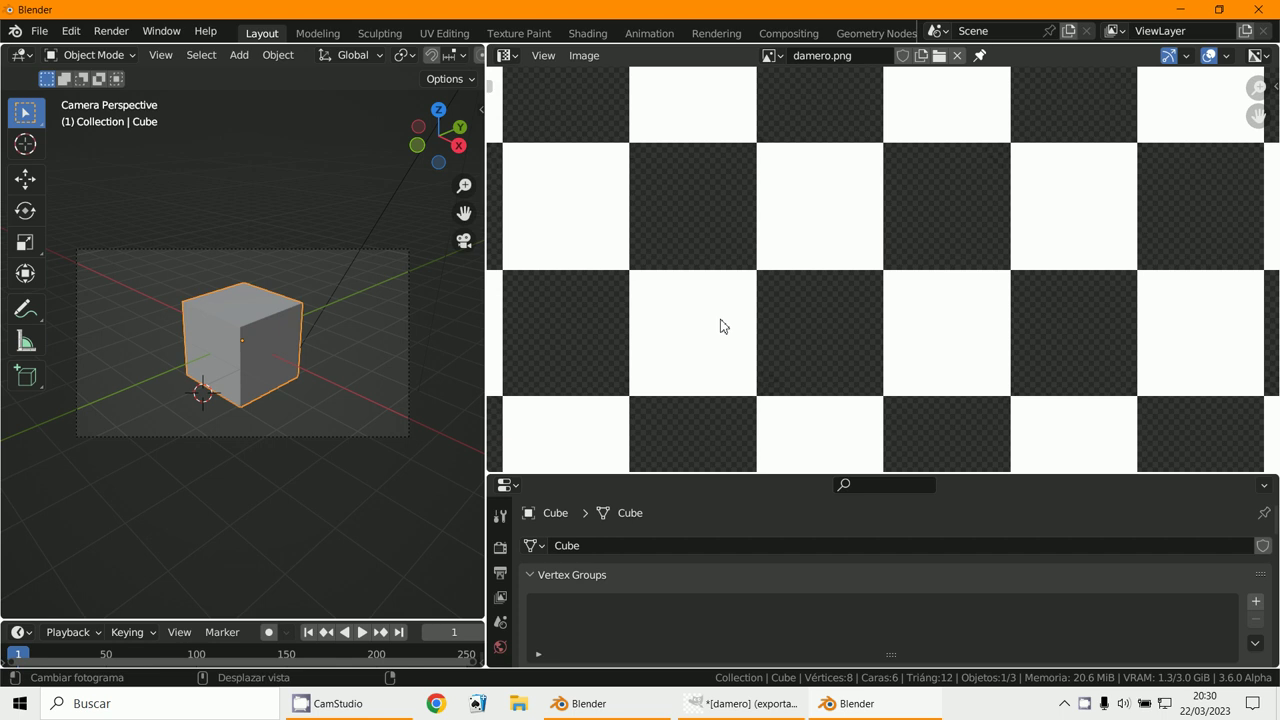
scroll(812, 303, "down", 3)
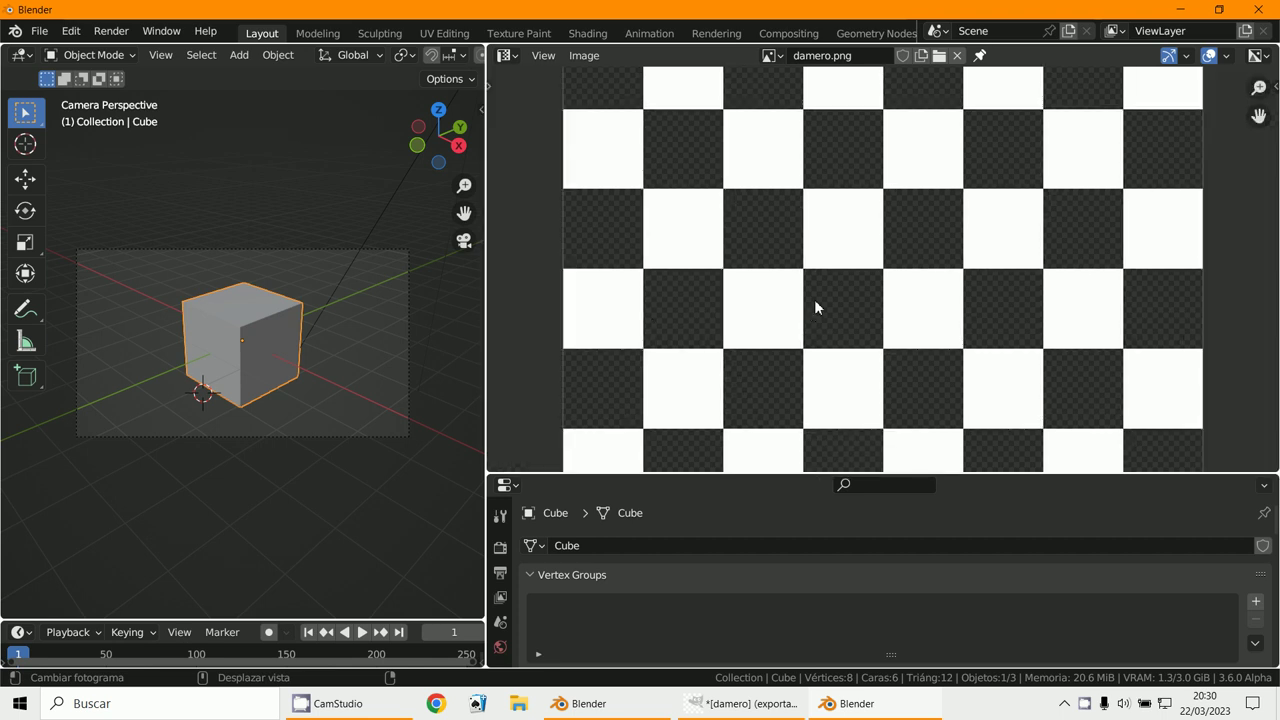
scroll(813, 305, "up", 7)
scroll(790, 322, "down", 1)
key("Home")
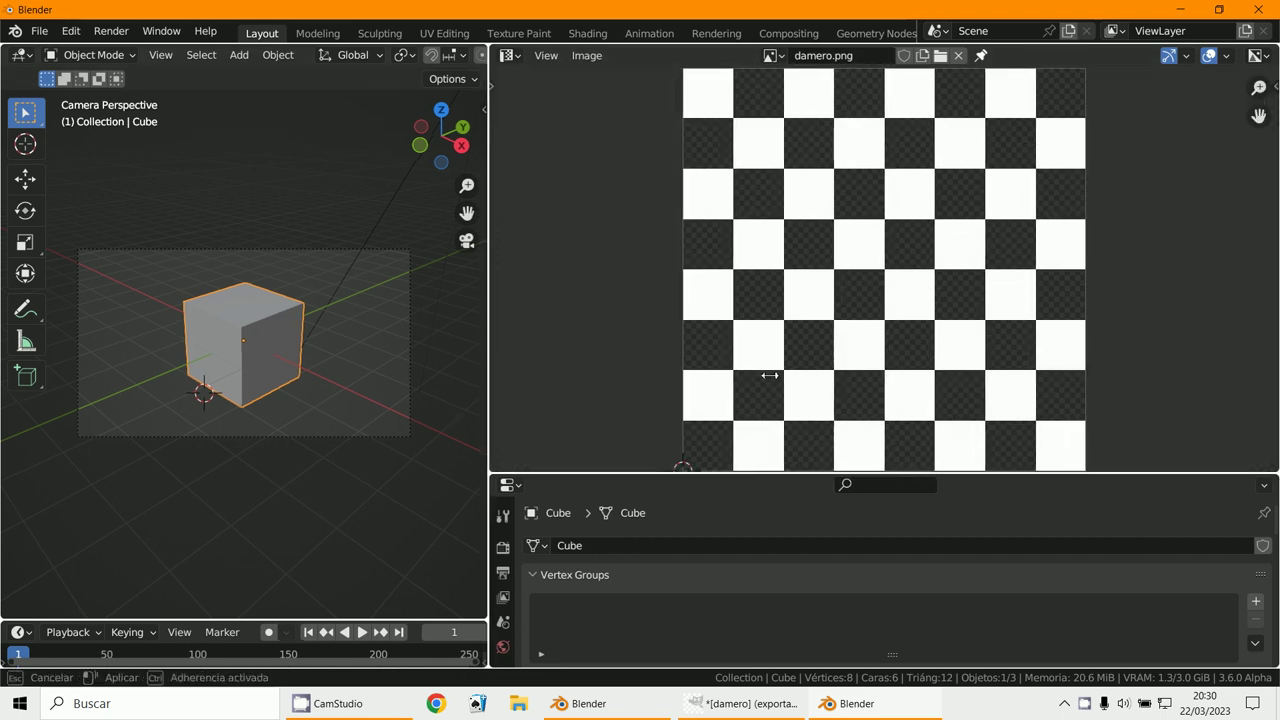
- Widen the 3D viewport, shrinking the image panel, and glance at the shading options
left_click_drag(487, 370, 1057, 370)
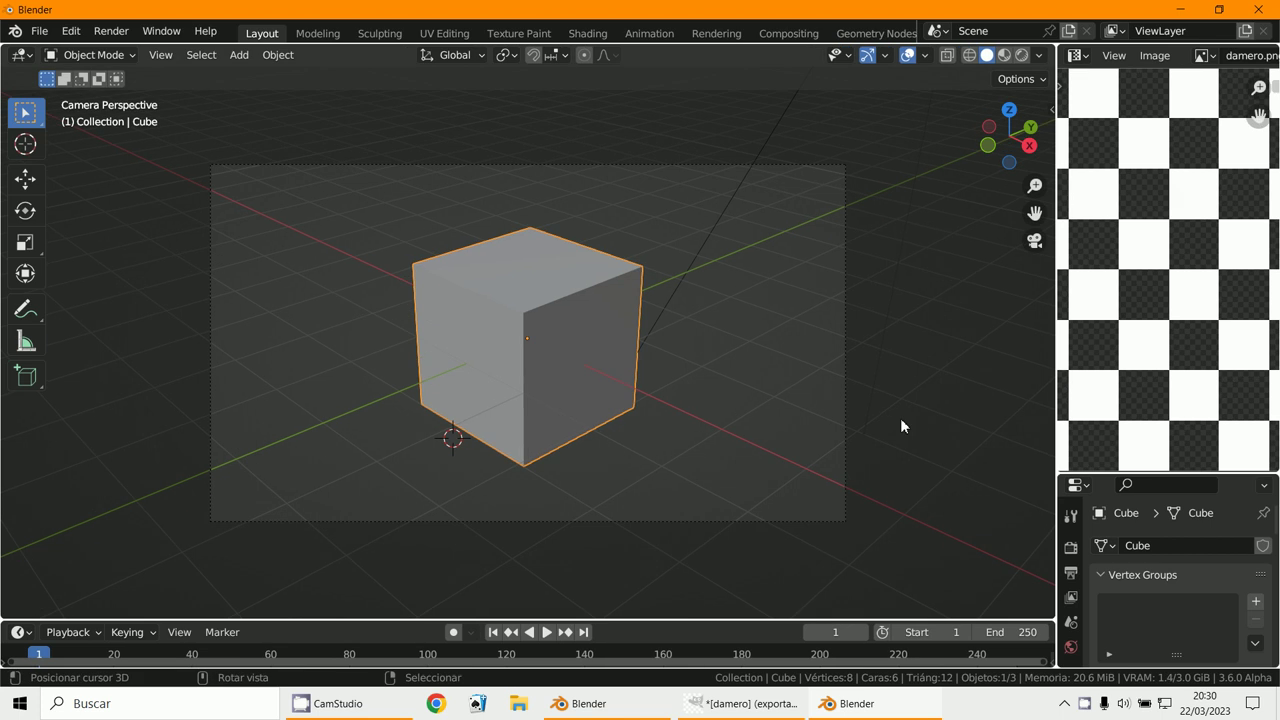
left_click(1041, 55)
left_click(847, 120)
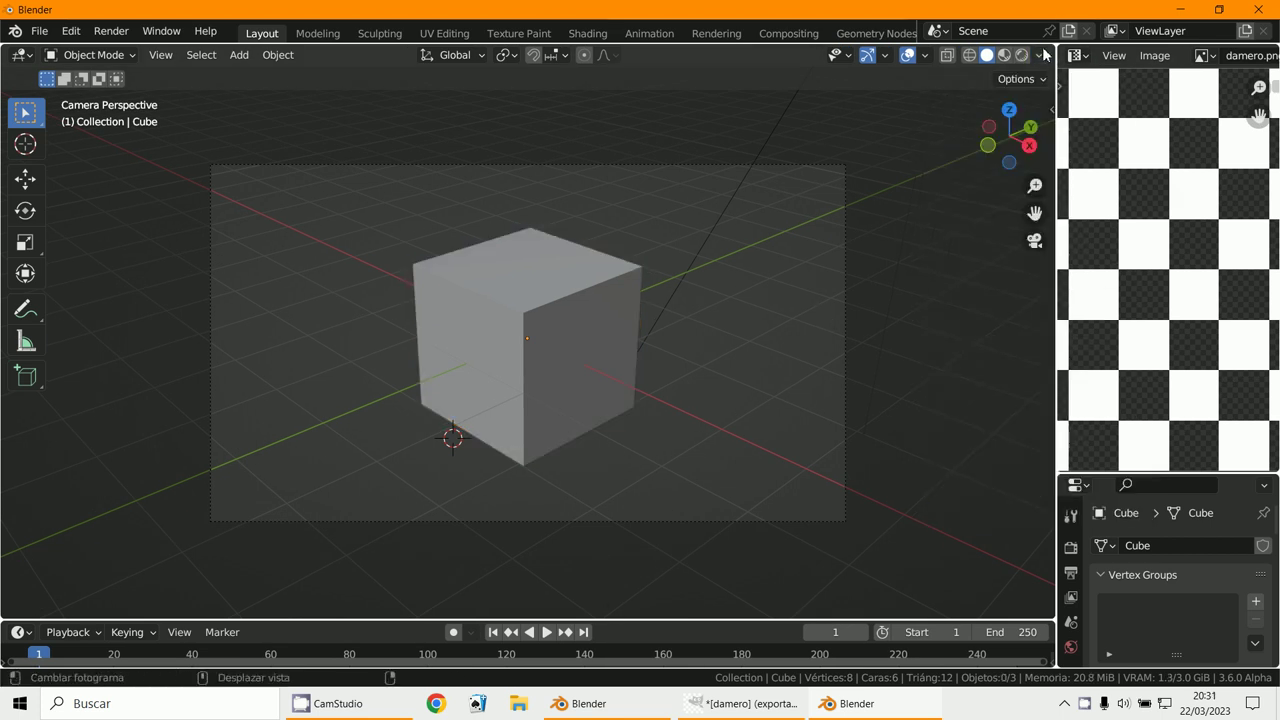
- Split the 3D viewport horizontally into stacked top and bottom halves
left_click(882, 116)
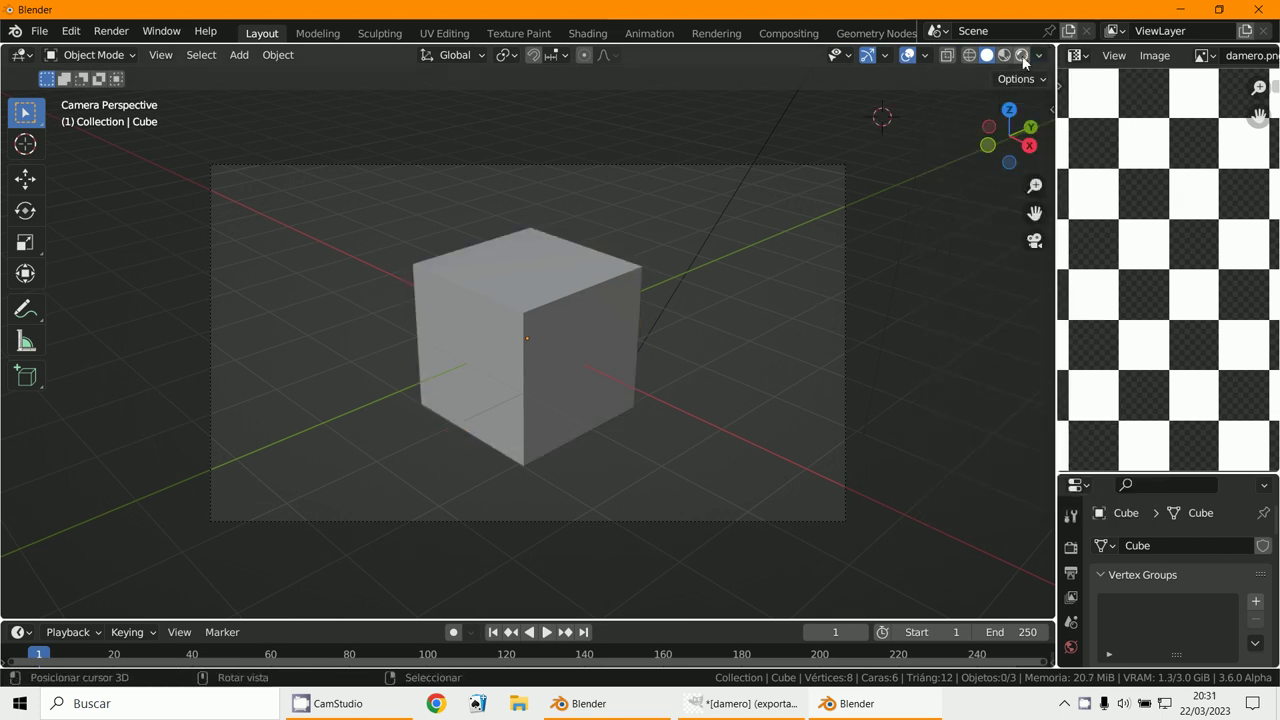
left_click(1046, 57)
left_click_drag(1052, 48, 320, 303)
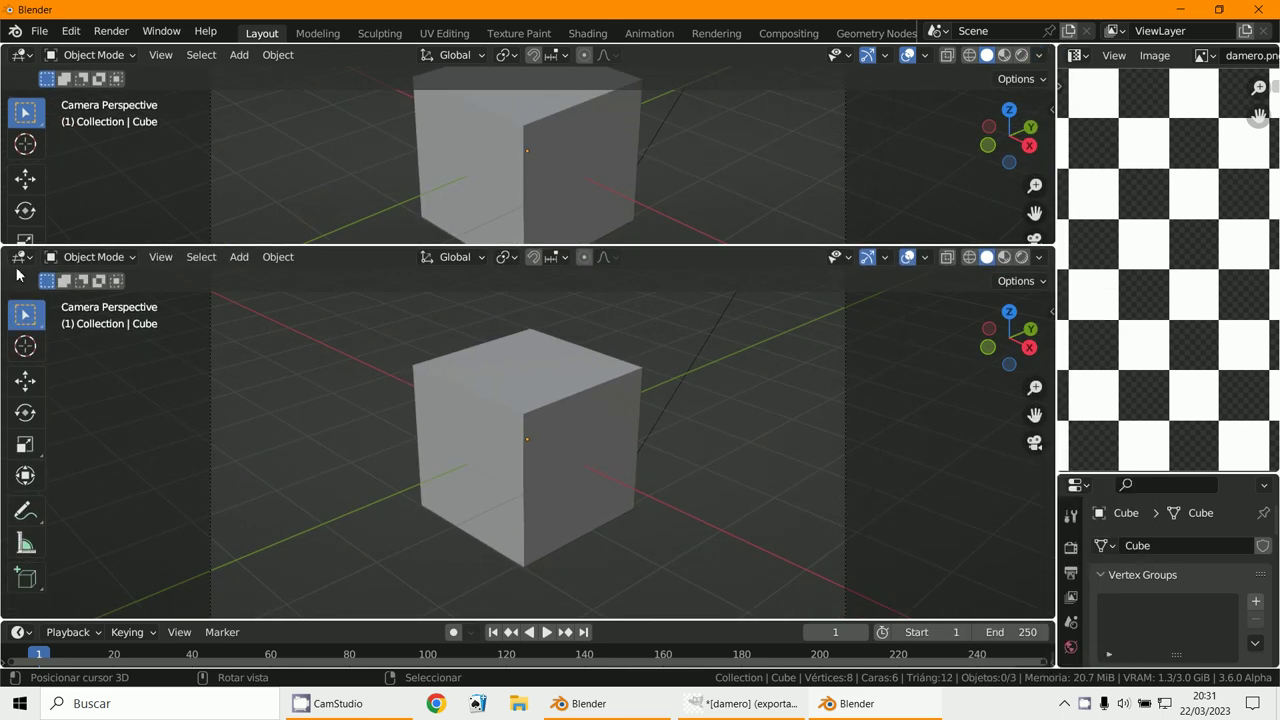
left_click_drag(5, 308, 18, 283)
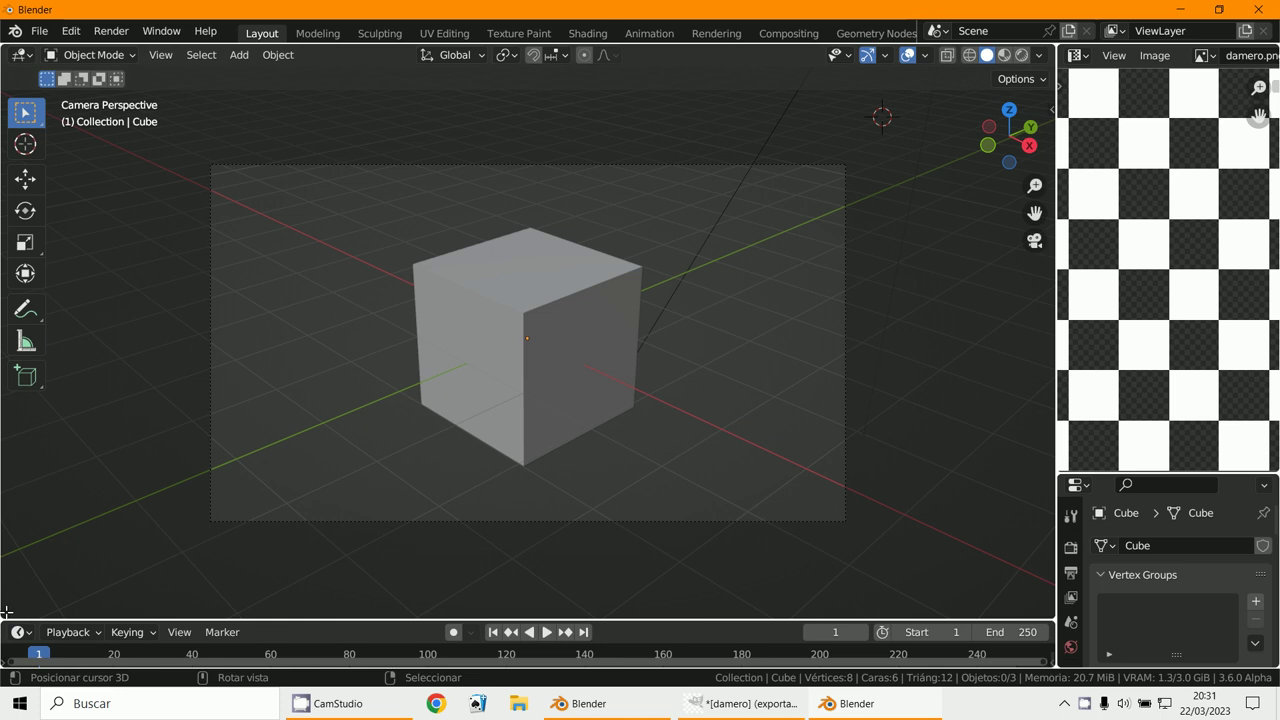
left_click_drag(10, 545, 16, 292)
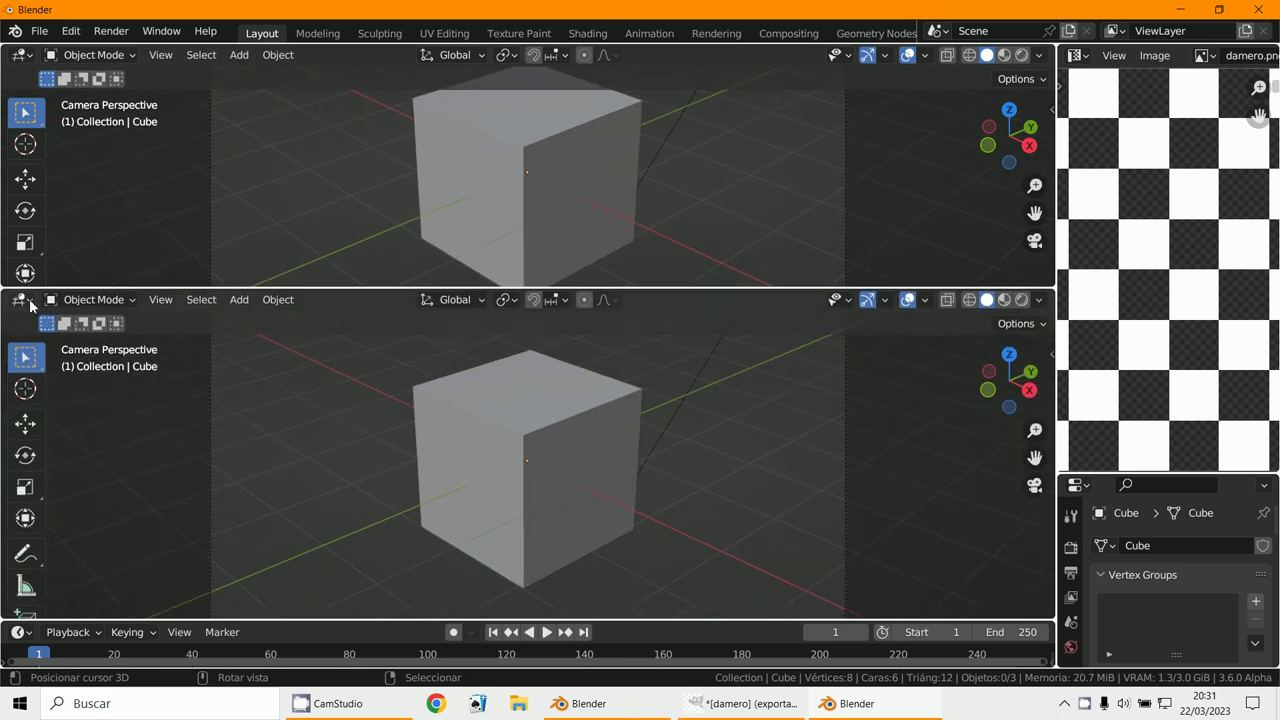
left_click(28, 302)
- Switch the lower area to the Shader Editor and select the Principled BSDF node
left_click(55, 466)
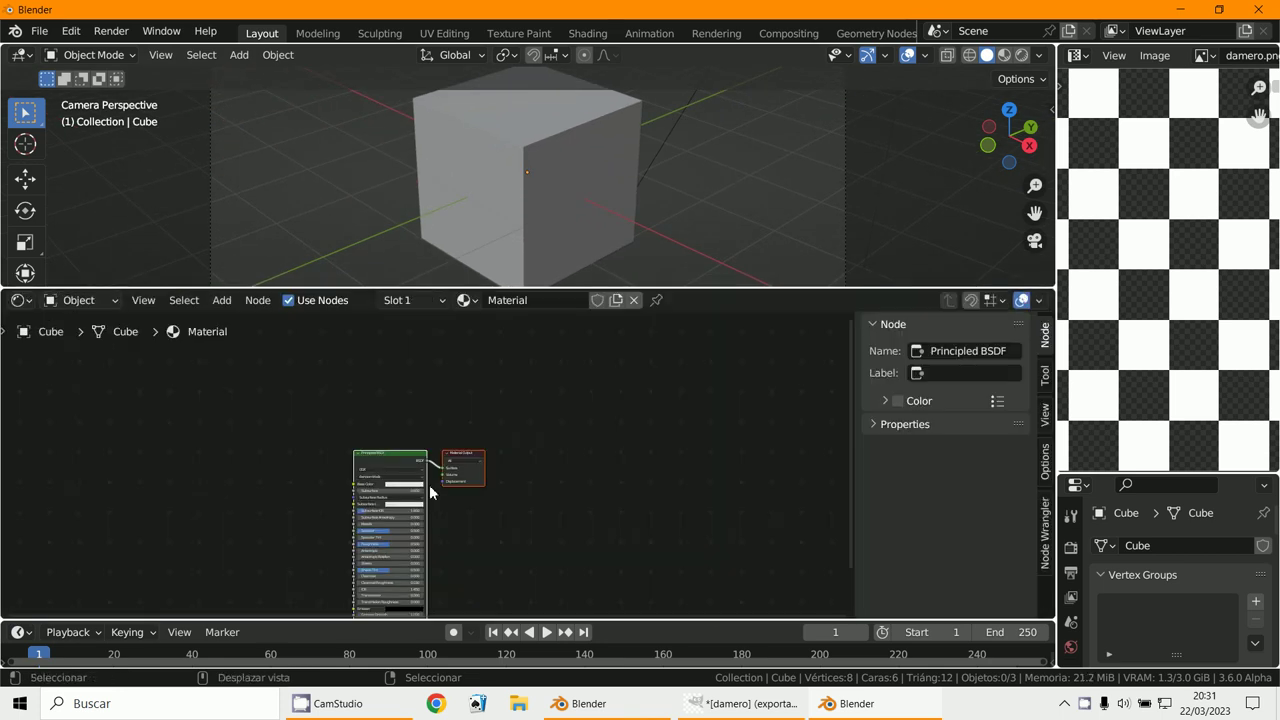
left_click_drag(614, 531, 752, 491)
scroll(752, 491, "up", 1)
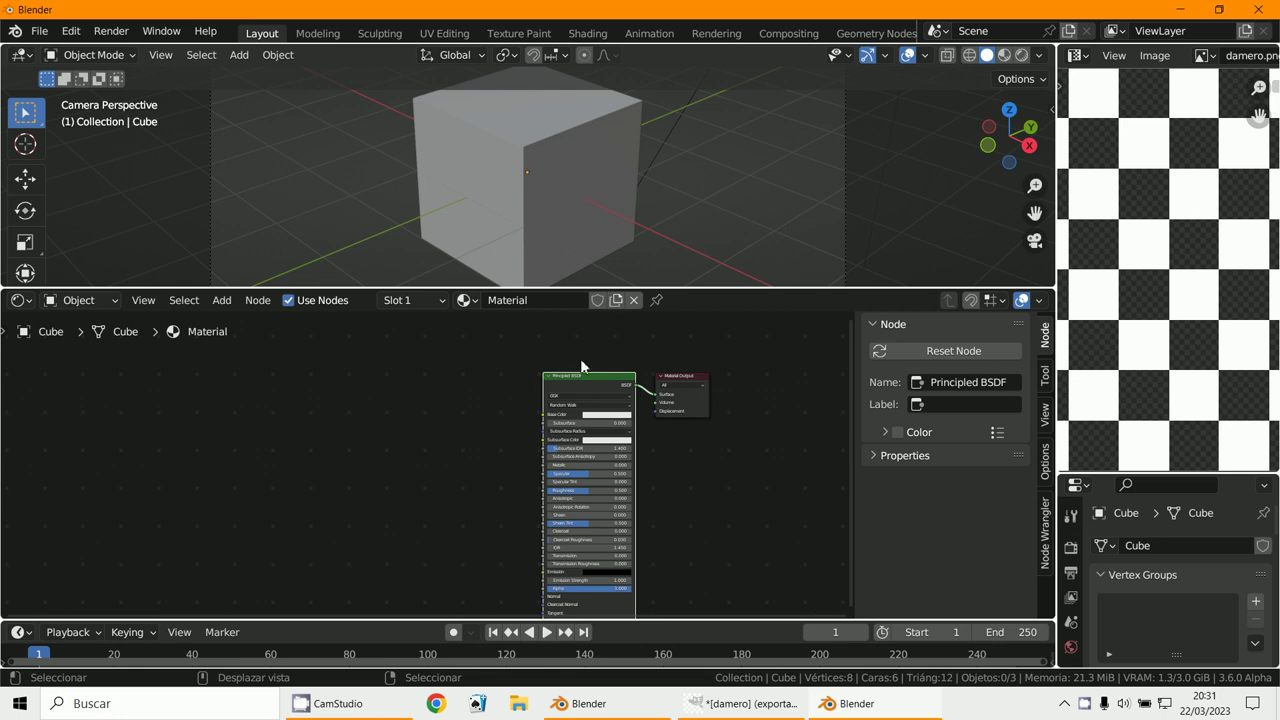
left_click(518, 390)
left_click(576, 386)
- Add a Texture Coordinate, Mapping and Image Texture chain using damero.png into Base Color
key("ctrl+t")
scroll(314, 370, "up", 1)
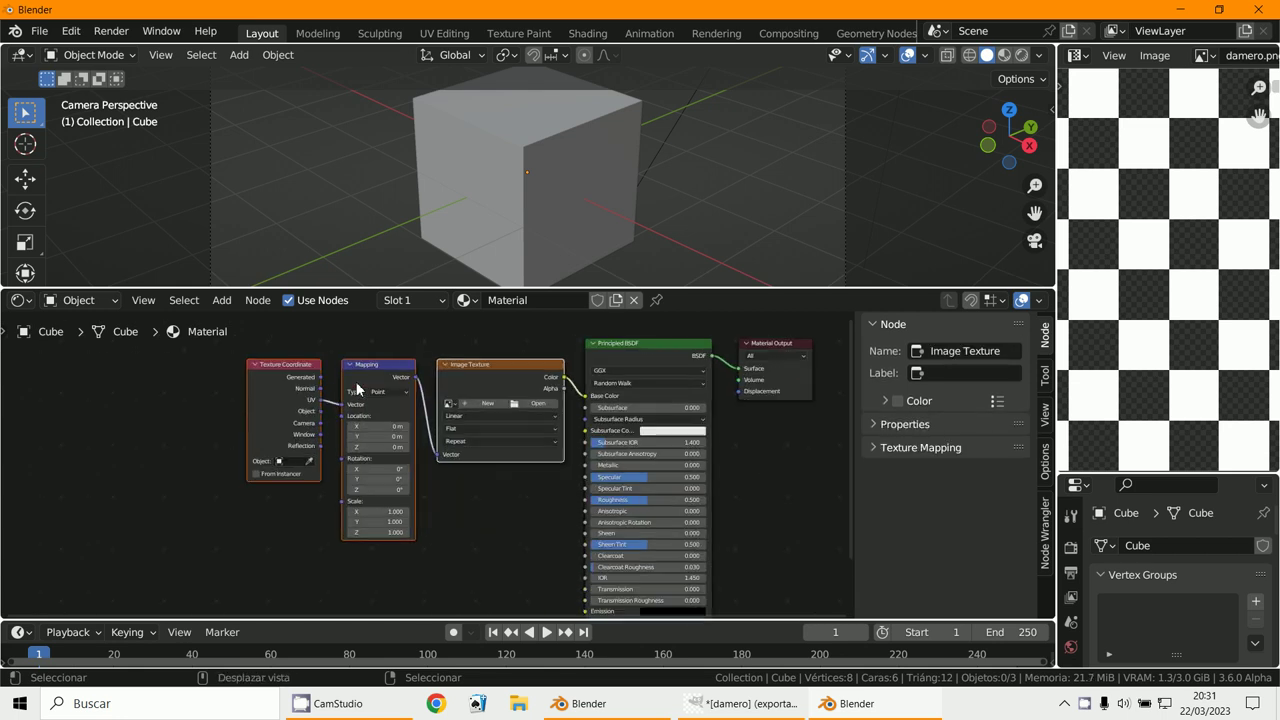
scroll(314, 370, "up", 3)
left_click(467, 350)
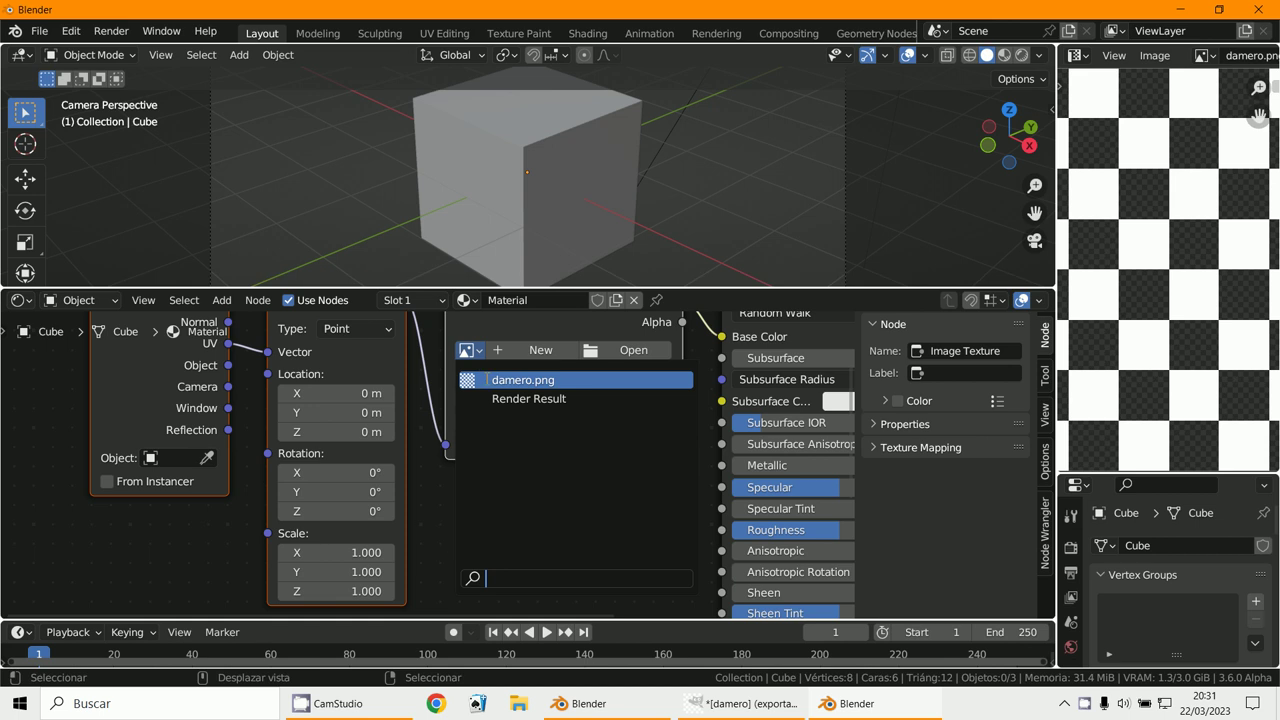
left_click(490, 380)
left_click_drag(585, 362, 673, 380)
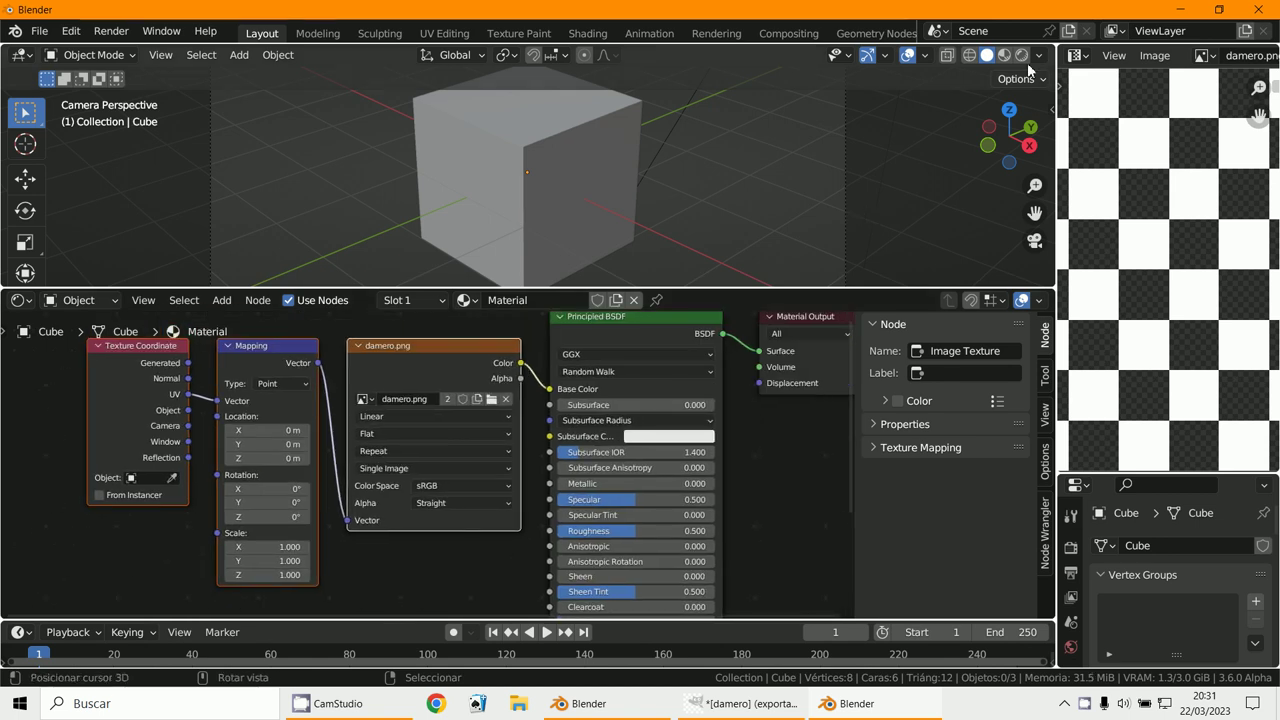
- Switch the viewport to rendered shading and set the Mapping scale to 3 on X, Y and Z
key("shift+z")
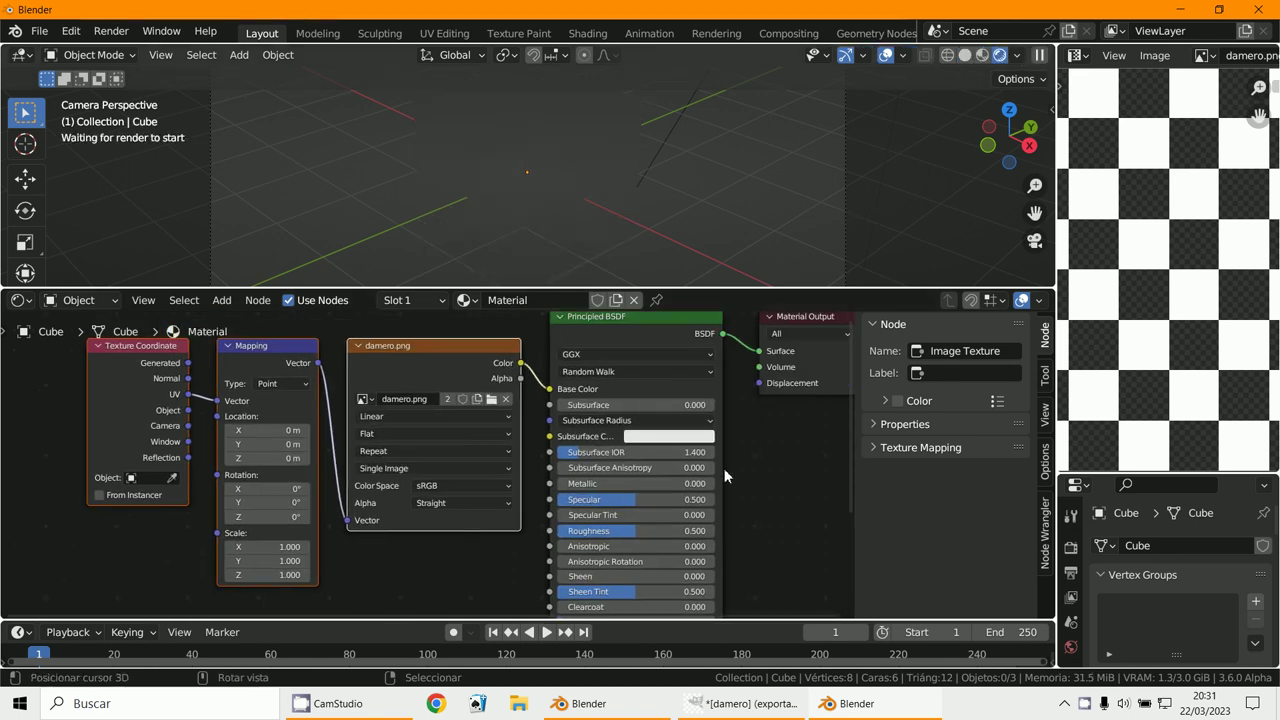
scroll(729, 462, "down", 1)
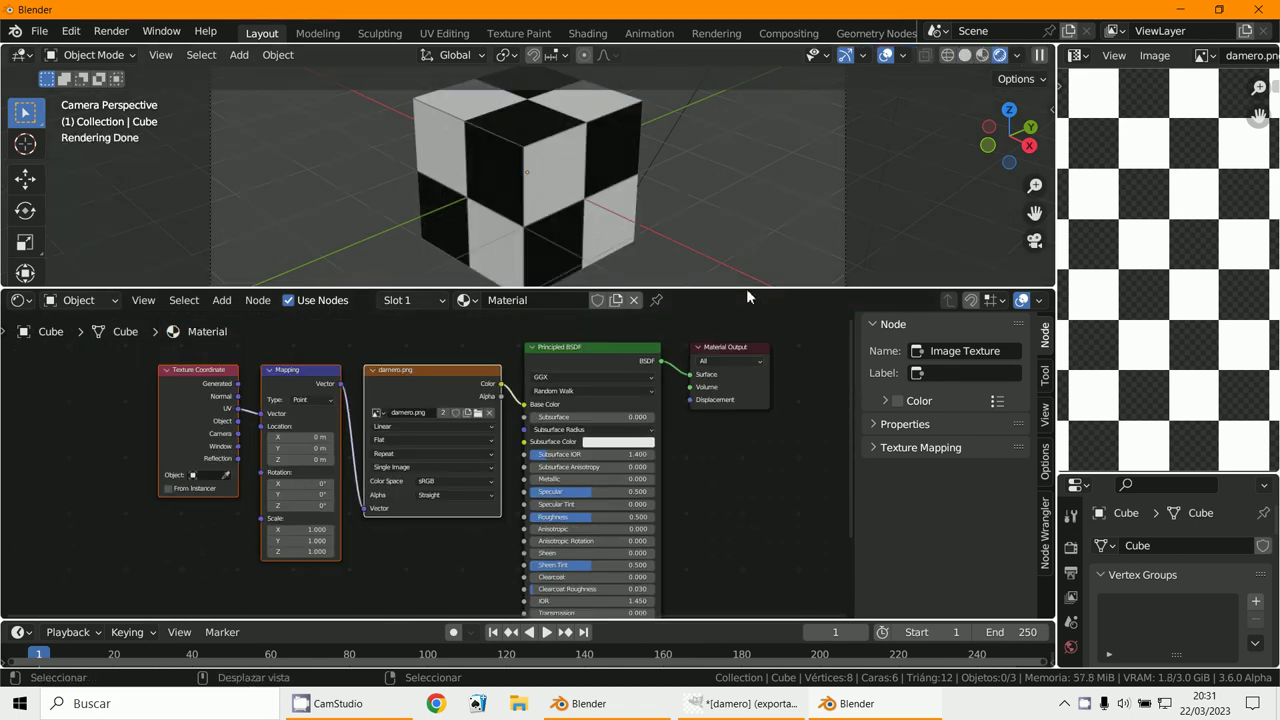
left_click_drag(753, 292, 753, 112)
scroll(400, 514, "up", 2)
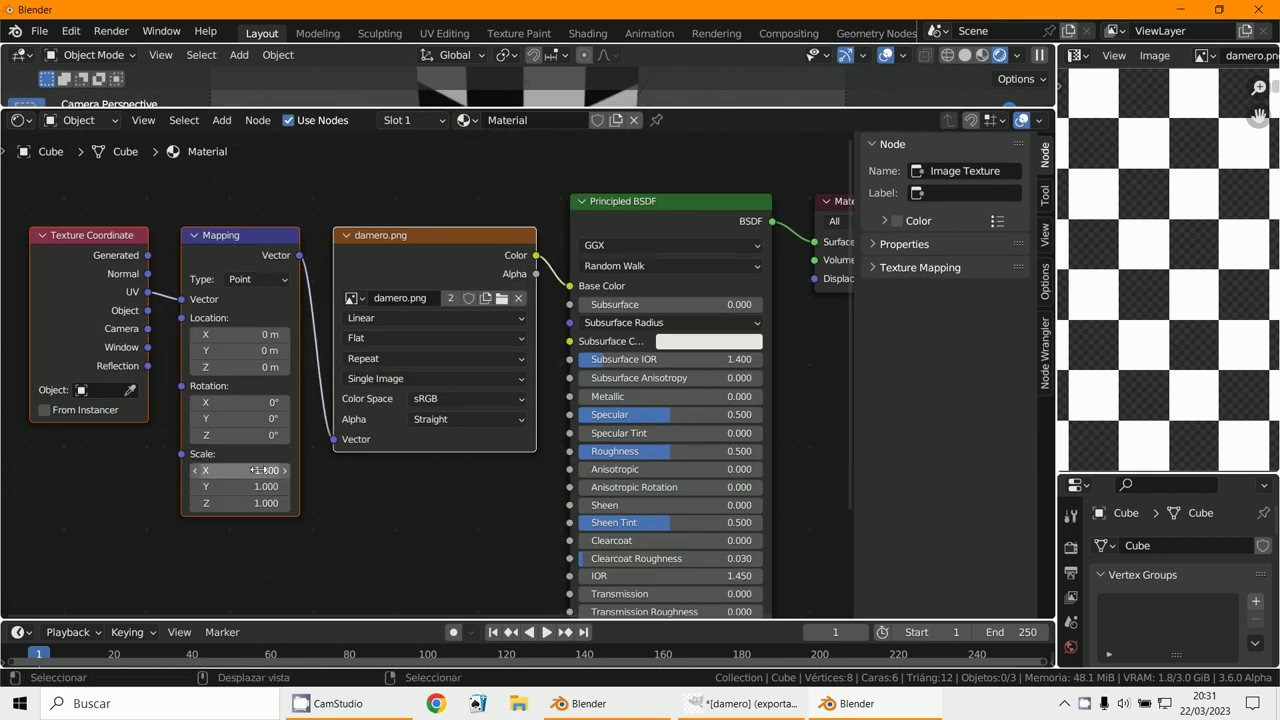
left_click_drag(262, 470, 262, 503)
type("3")
key("Return")
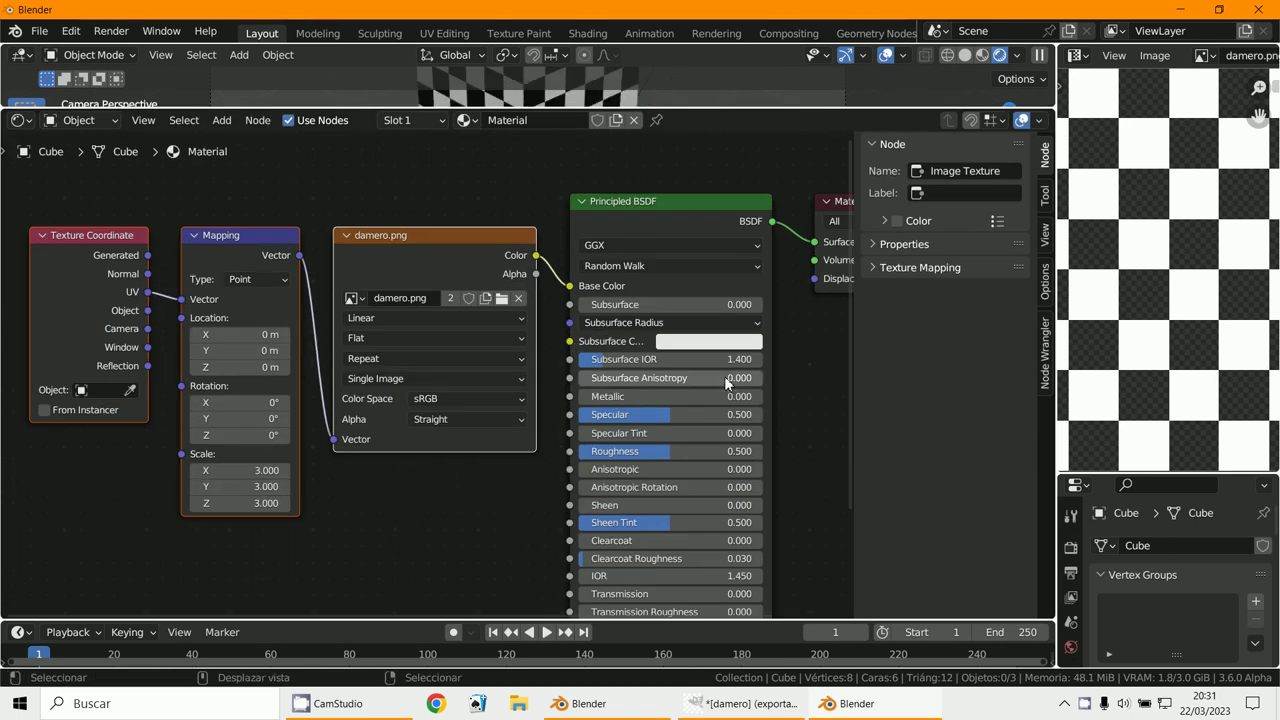
- Spread the nodes apart and connect damero.png's Alpha output to the Principled BSDF Alpha
scroll(723, 449, "down", 1)
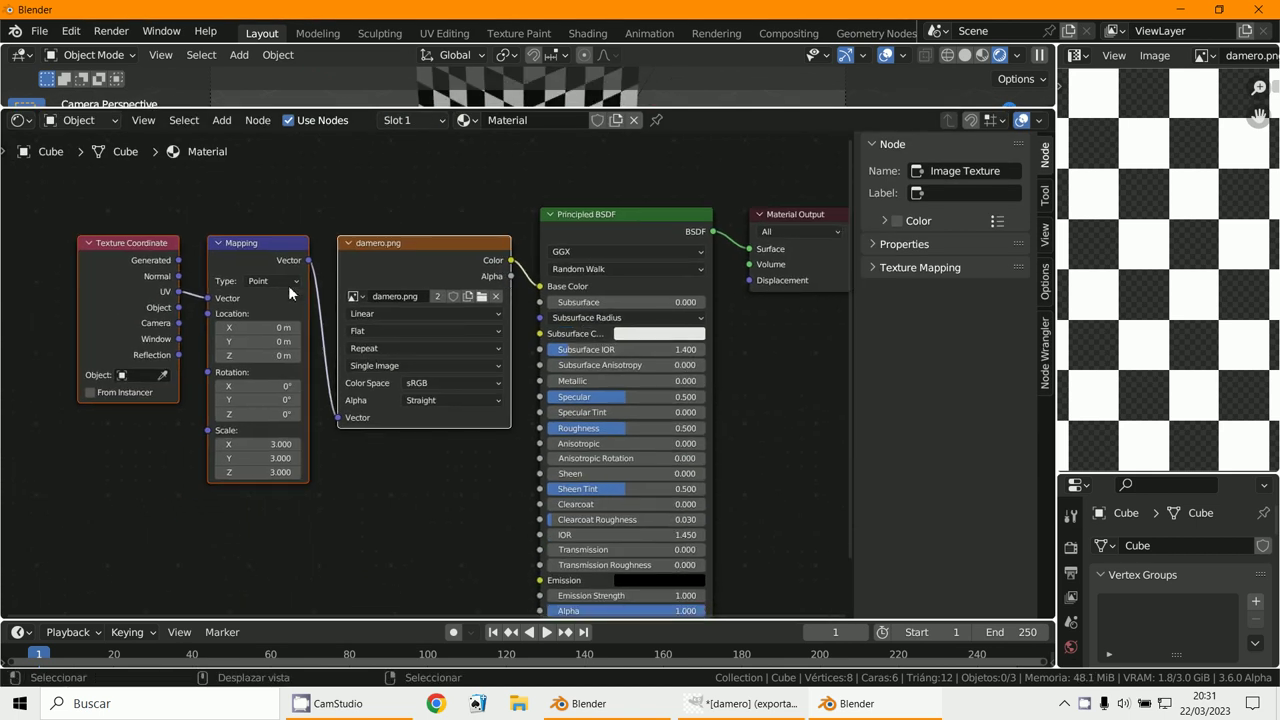
left_click_drag(124, 242, 74, 238)
scroll(524, 290, "down", 1)
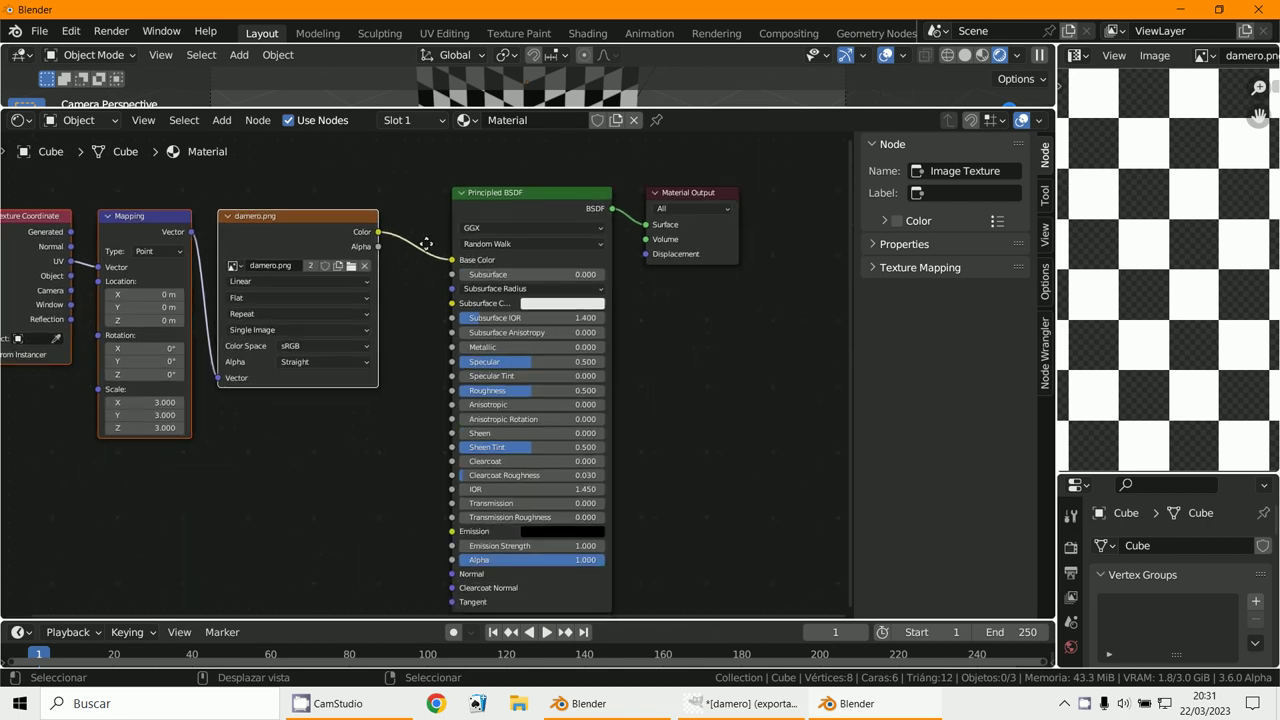
left_click_drag(689, 196, 783, 211)
left_click_drag(578, 196, 692, 197)
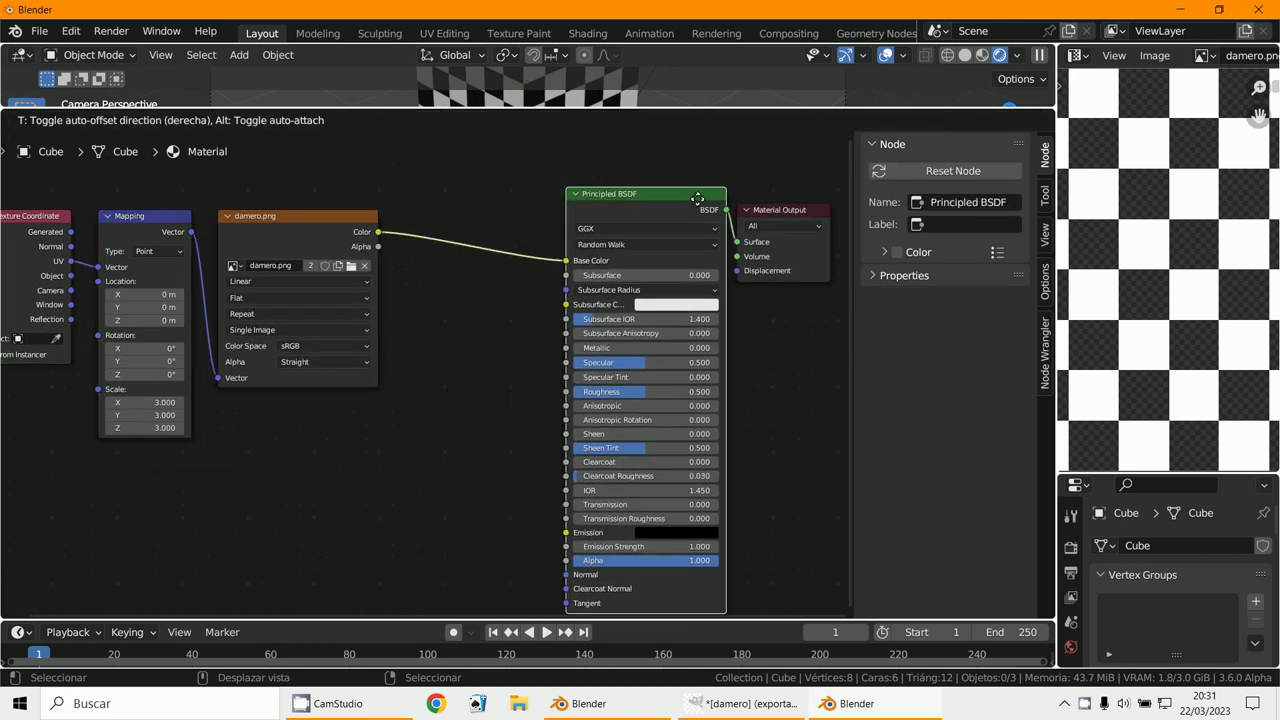
mouse_move(379, 246)
left_mouse_down()
mouse_move(511, 530)
mouse_move(566, 562)
left_mouse_up()
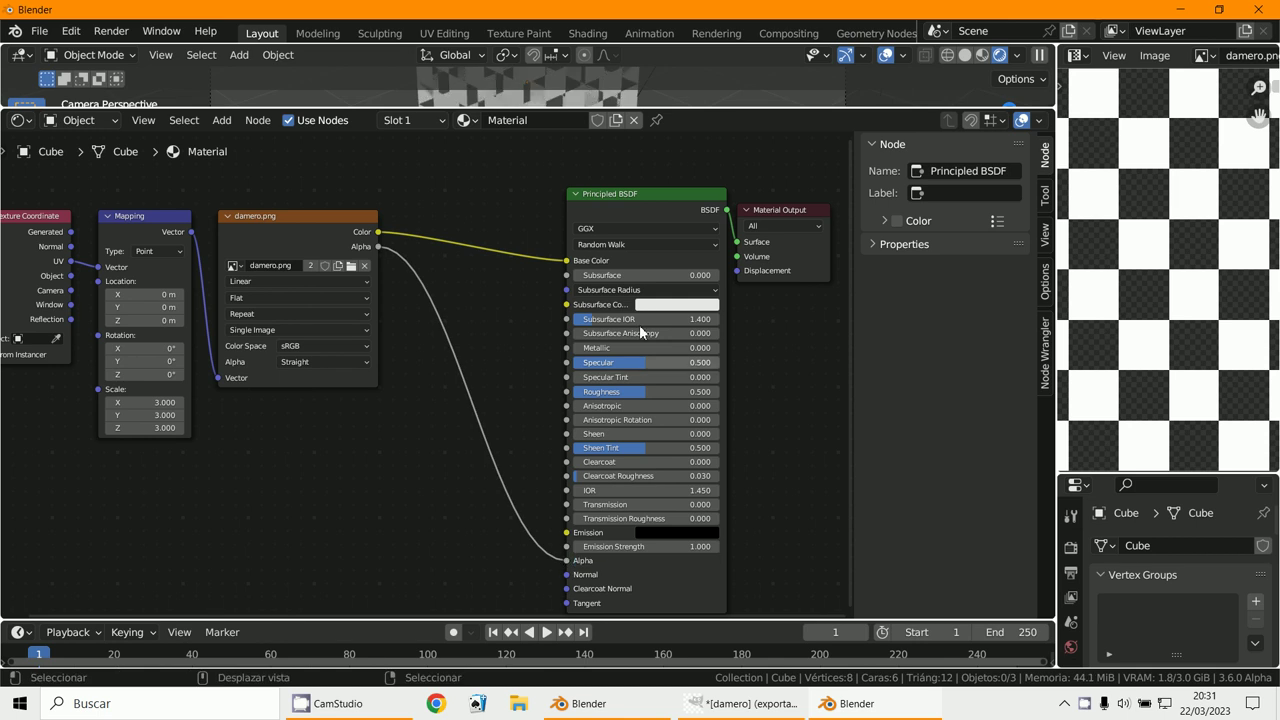
- Enlarge the 3D view and tint the Subsurface Color pale pink
left_click_drag(733, 109, 733, 330)
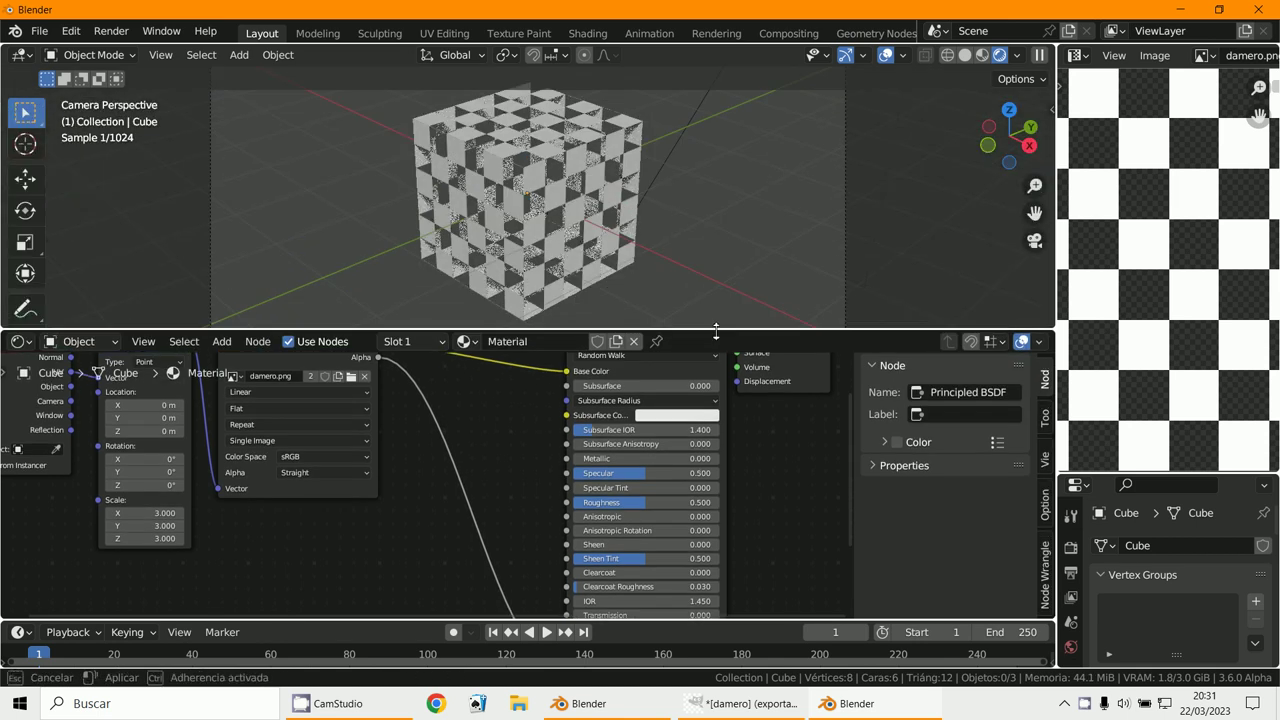
left_click(690, 417)
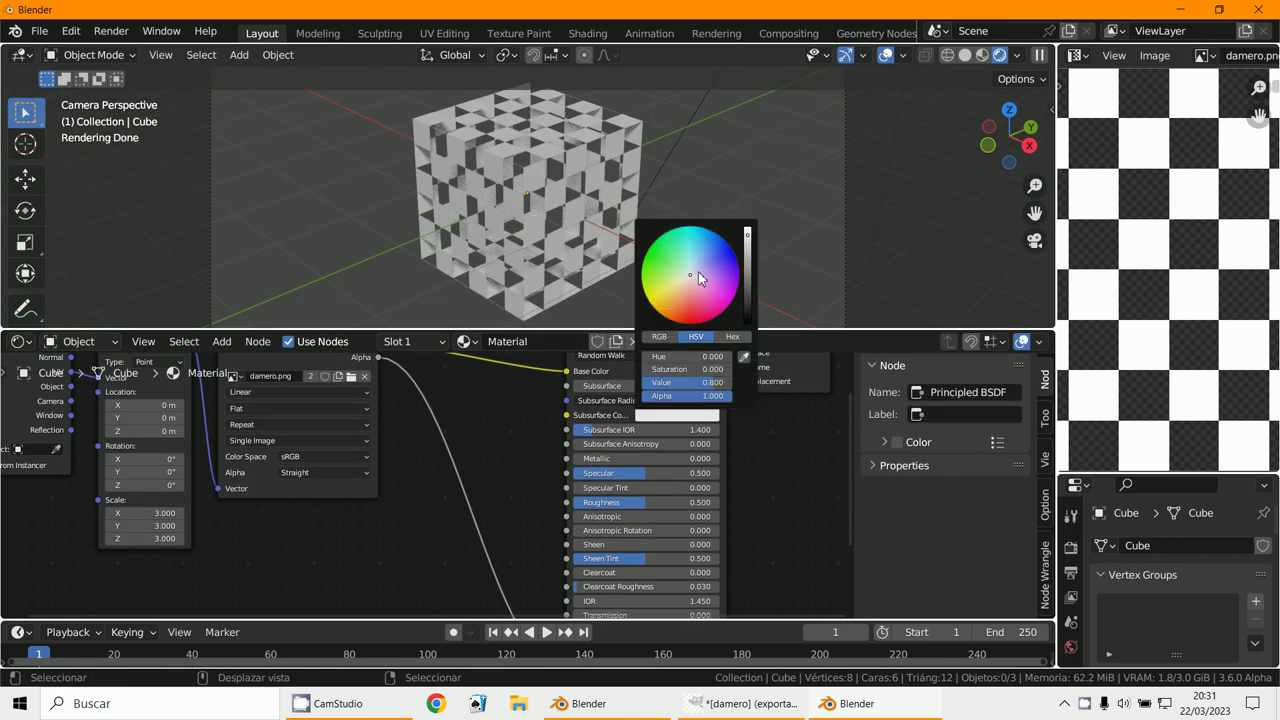
mouse_move(690, 275)
left_mouse_down()
mouse_move(679, 279)
mouse_move(701, 273)
left_mouse_up()
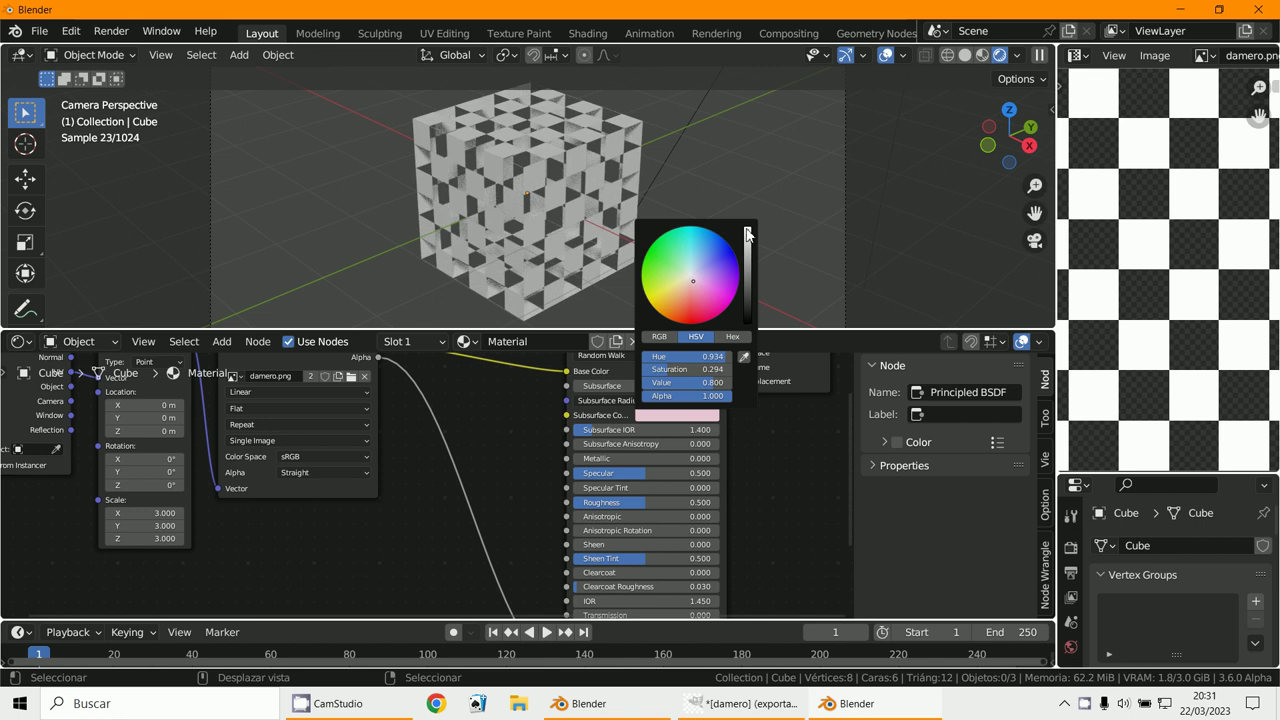
scroll(806, 224, "up", 2)
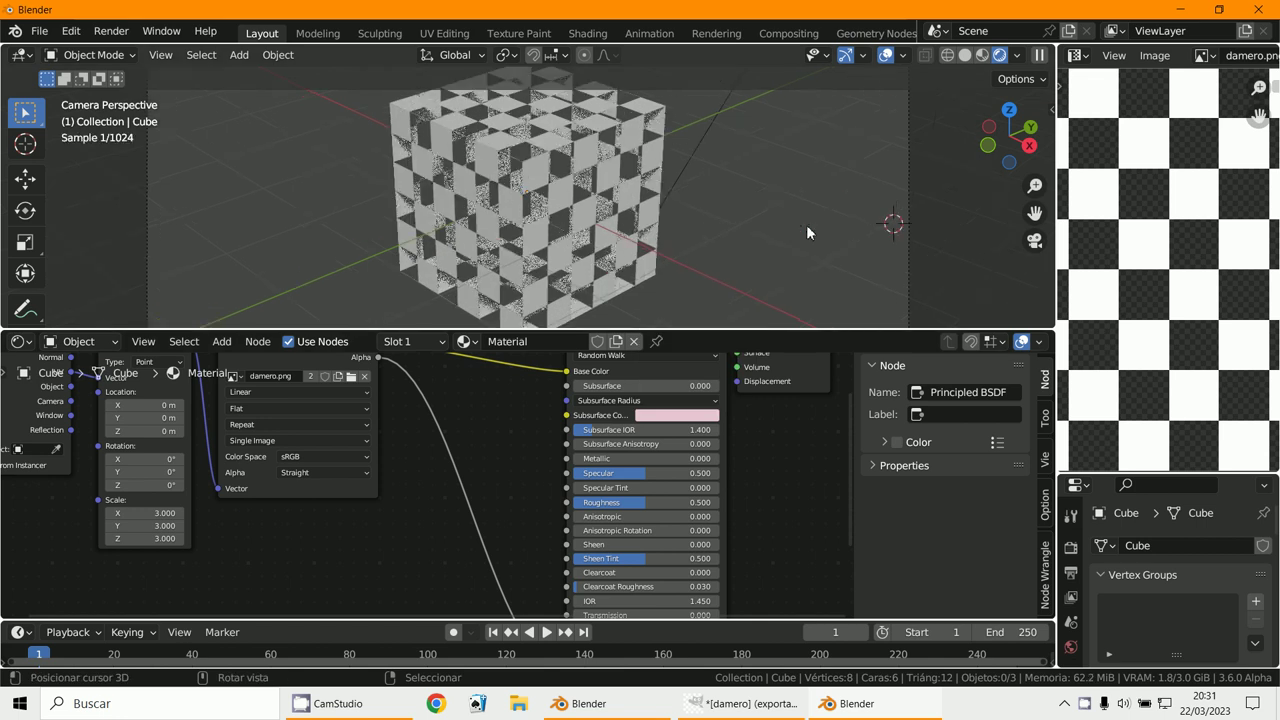
scroll(806, 224, "up", 5)
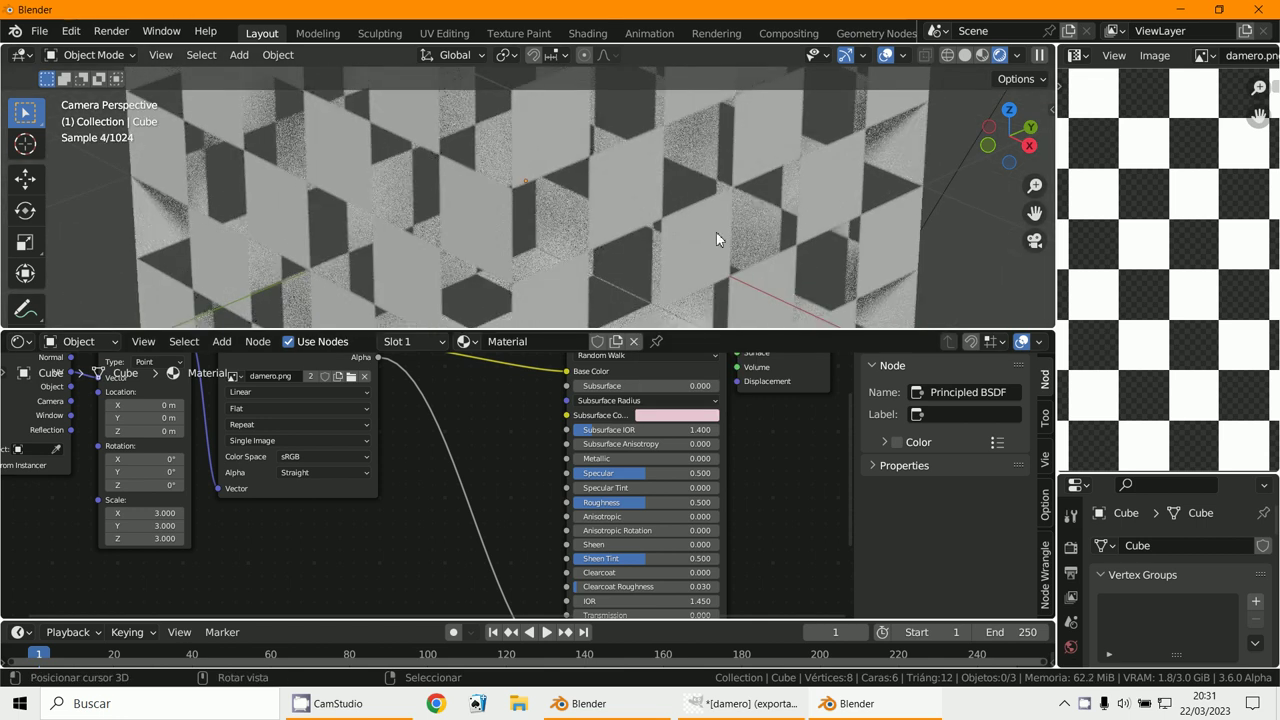
- Render the see-through checkered cube with F12, then minimize the render window
key("F12")
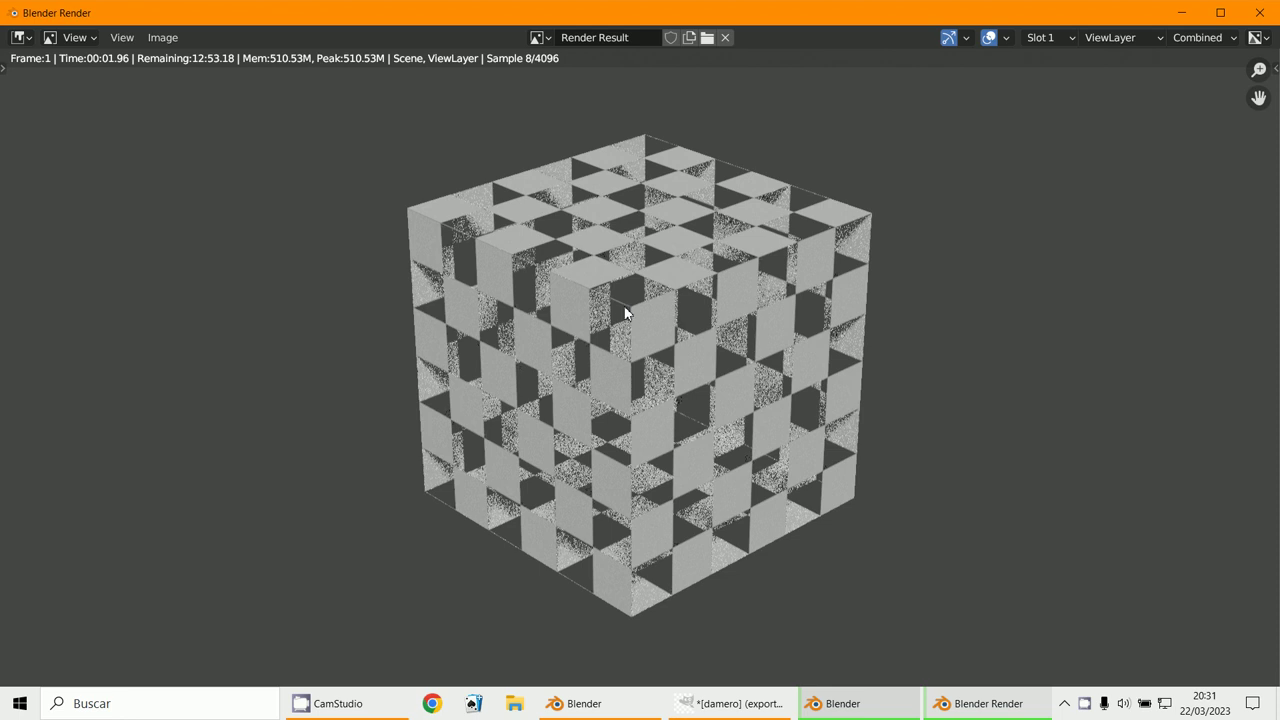
scroll(703, 465, "up", 2)
scroll(703, 465, "up", 2)
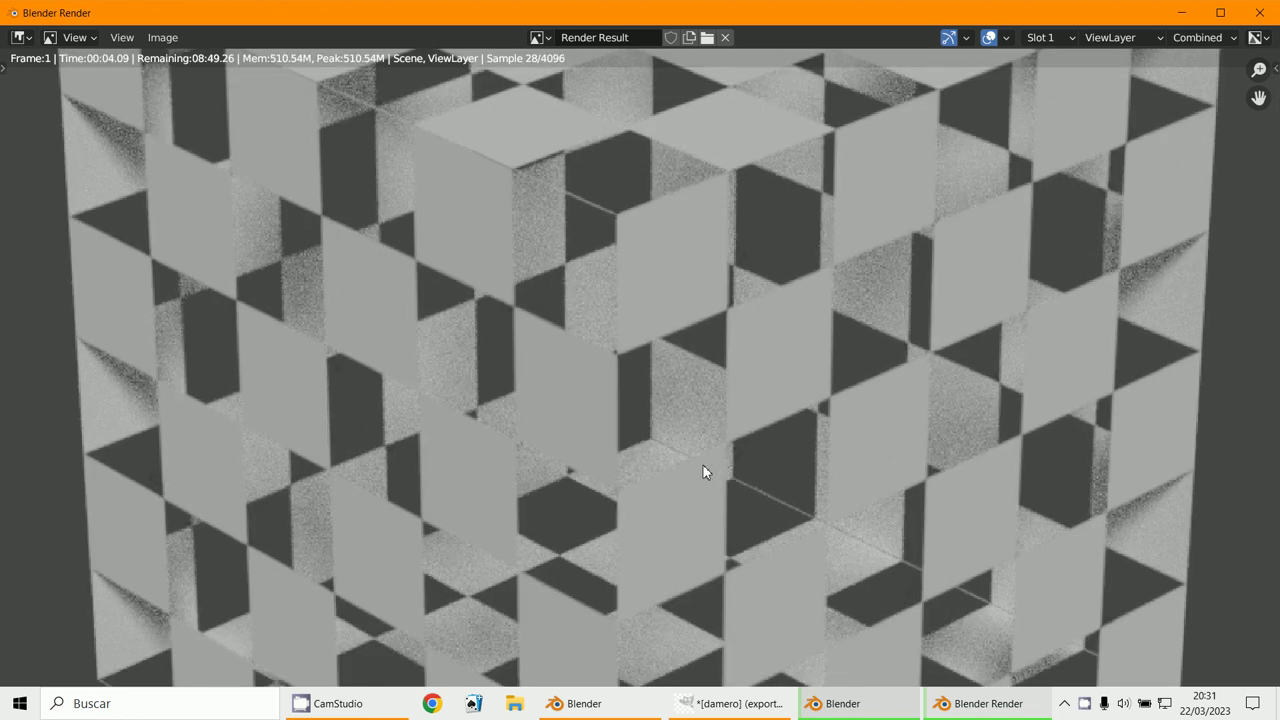
scroll(703, 465, "down", 2)
scroll(702, 464, "down", 2)
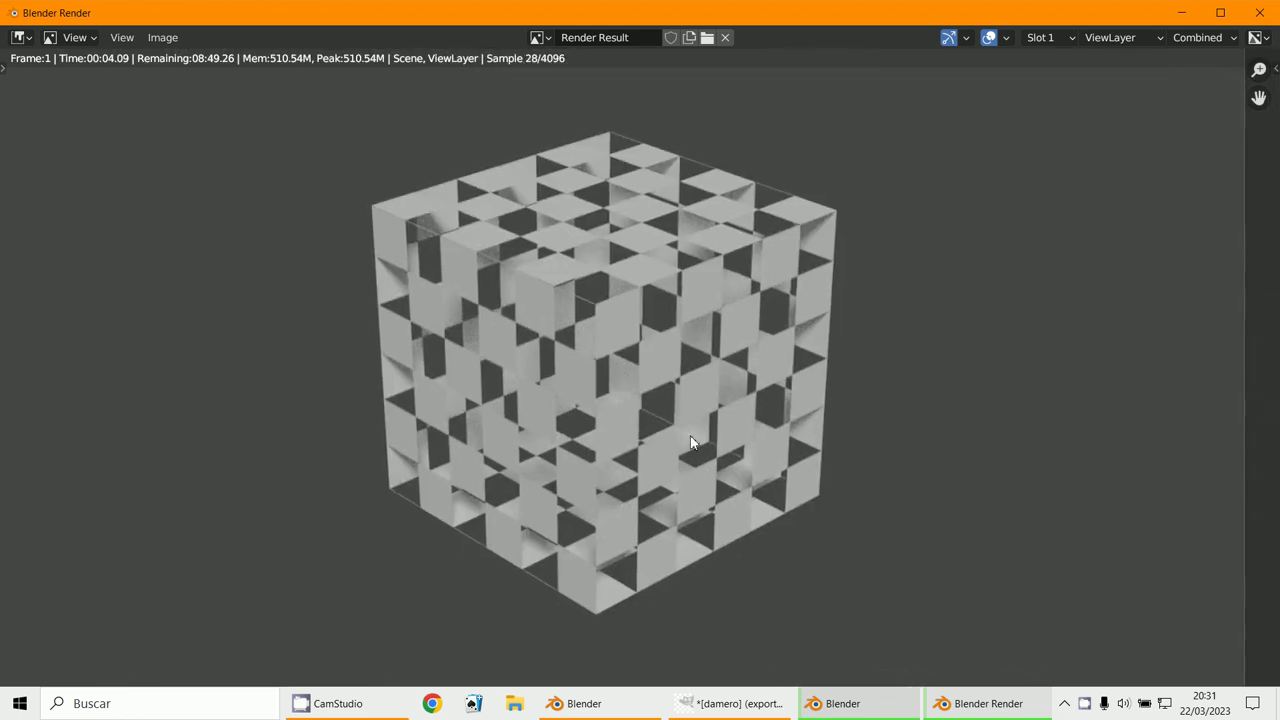
scroll(696, 442, "down", 1)
left_click(1182, 13)
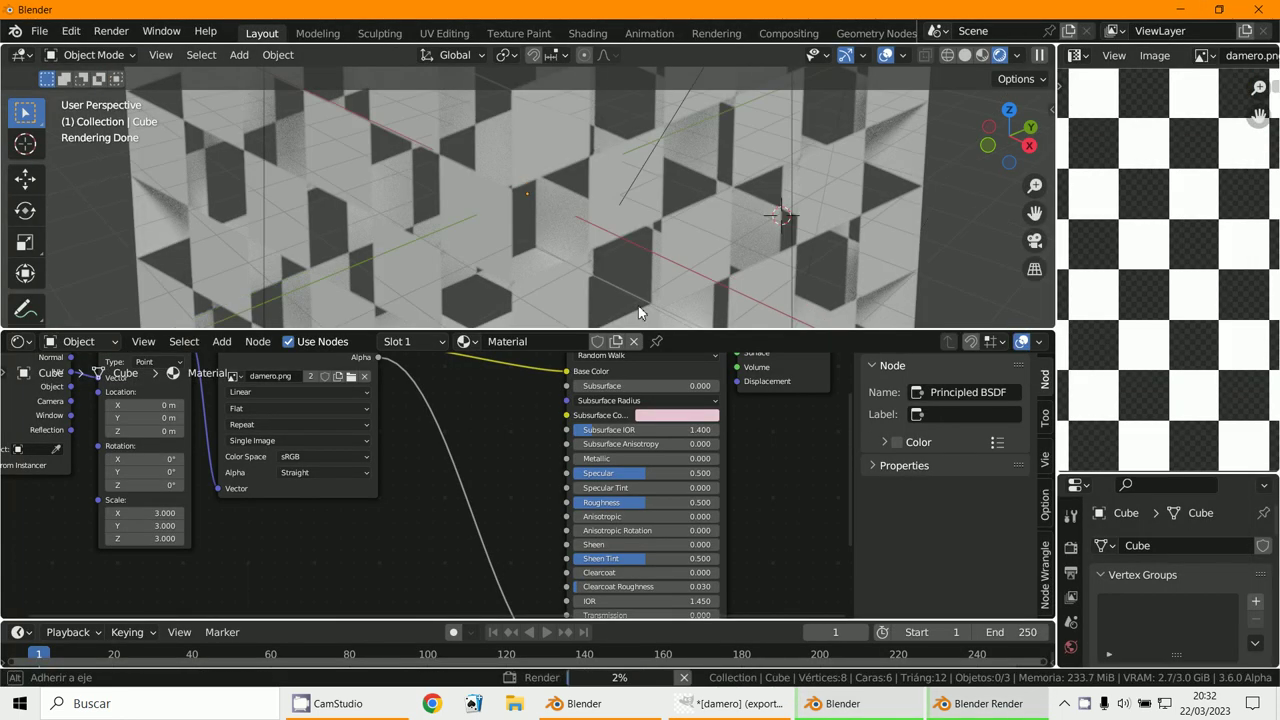
- Zoom and orbit around the cube, checking it in Material Preview and then Rendered shading
scroll(620, 295, "down", 3)
scroll(591, 287, "up", 5)
scroll(565, 280, "up", 2)
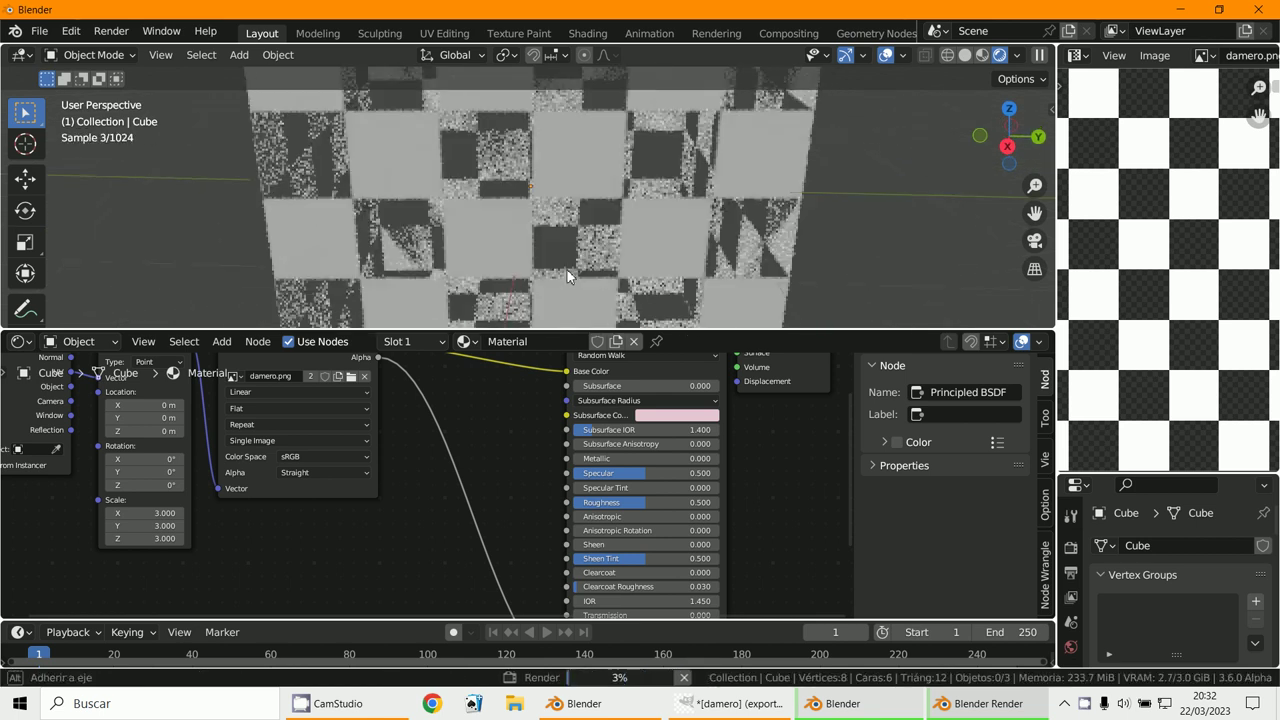
left_click_drag(507, 264, 404, 258)
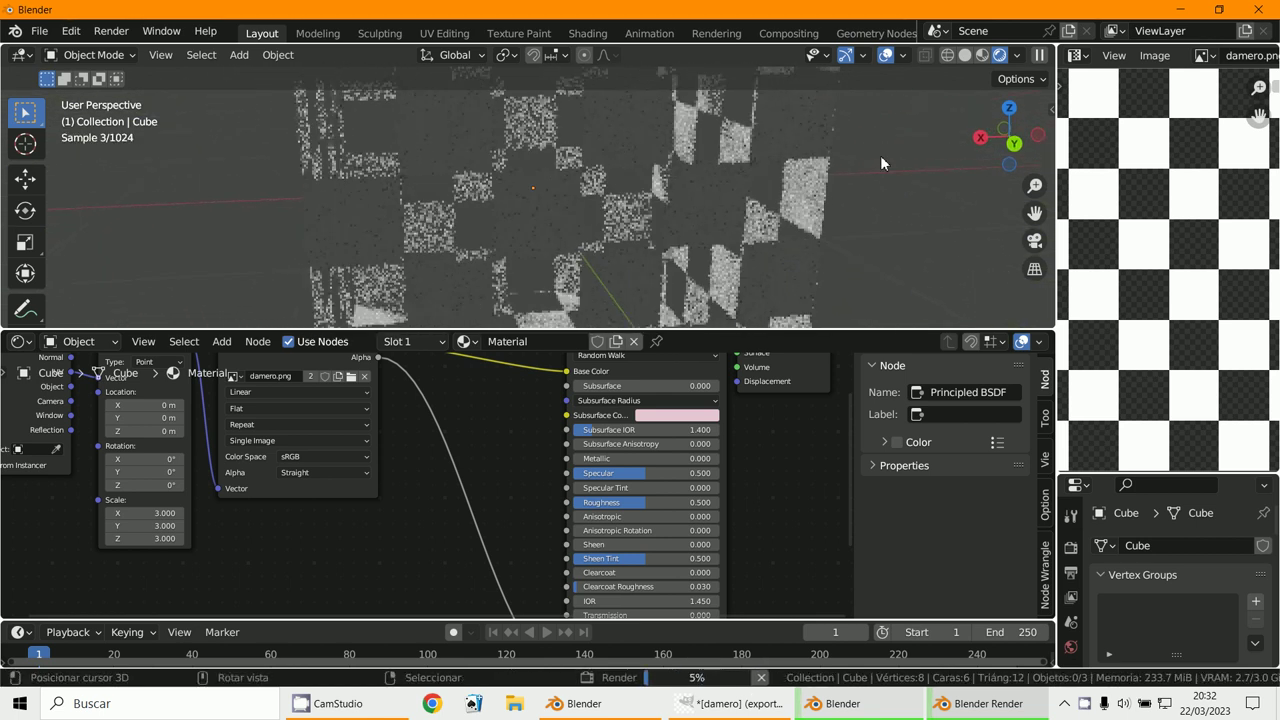
left_click(980, 55)
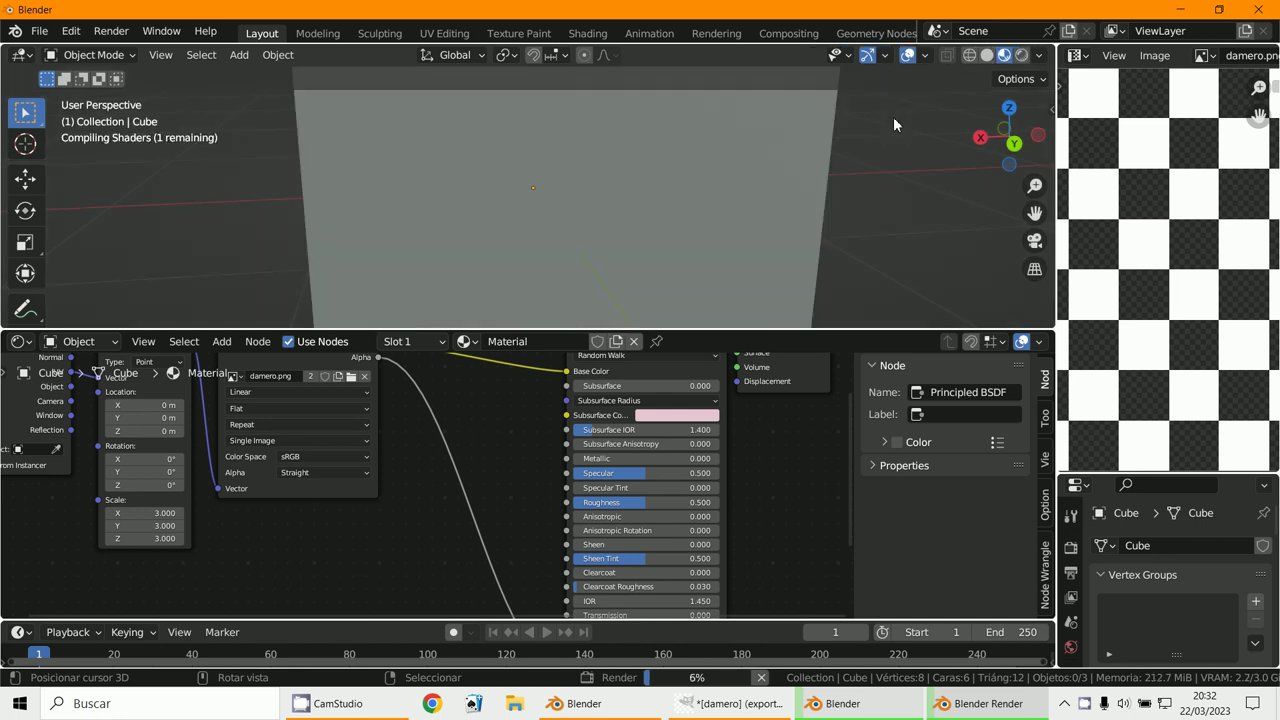
scroll(698, 172, "down", 5)
scroll(663, 190, "down", 2)
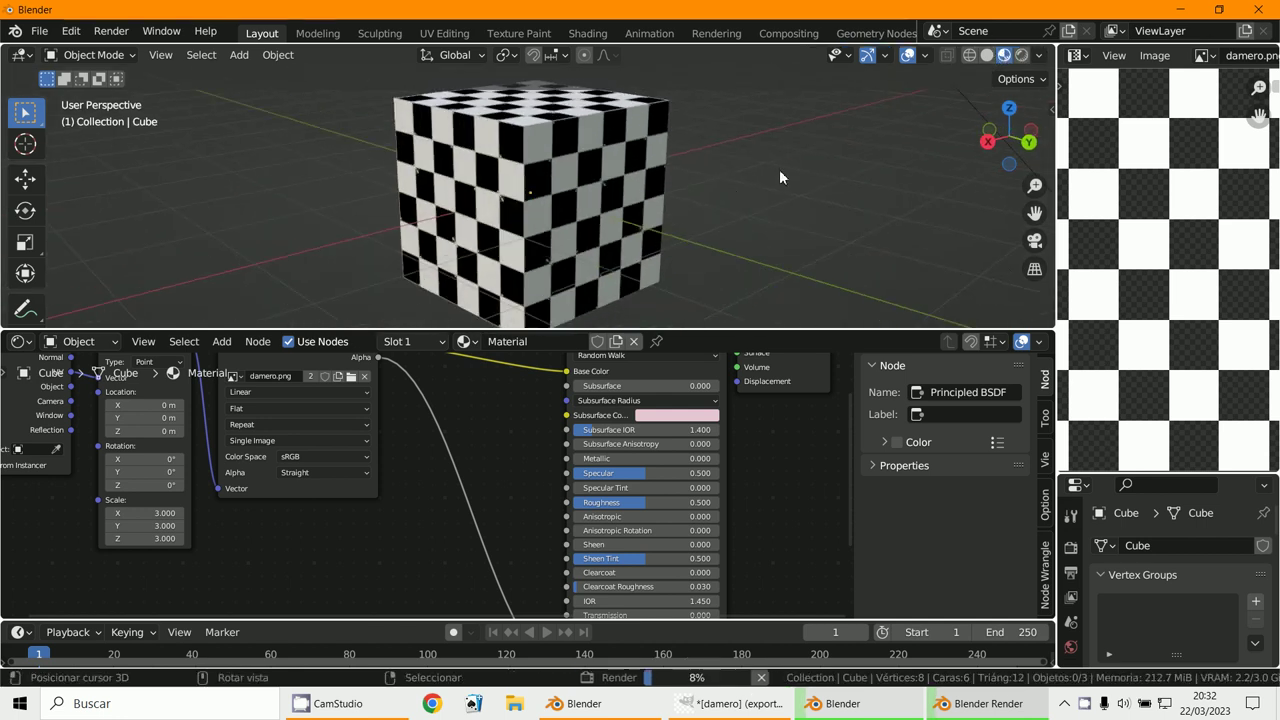
left_click(1020, 55)
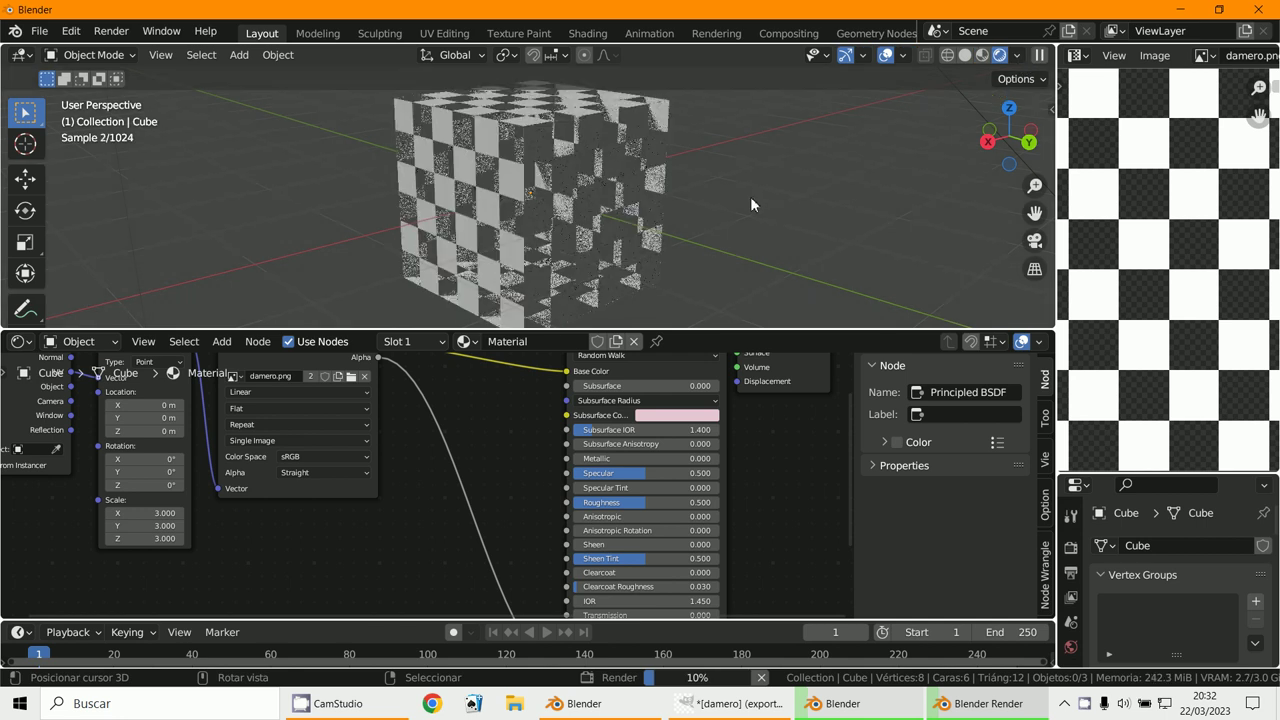
- Inspect the see-through cube from further angles, then enlarge the shader node editor
scroll(740, 201, "up", 4)
mouse_move(740, 203)
left_mouse_down()
mouse_move(854, 266)
mouse_move(822, 289)
mouse_move(801, 568)
left_mouse_up()
scroll(801, 558, "down", 3)
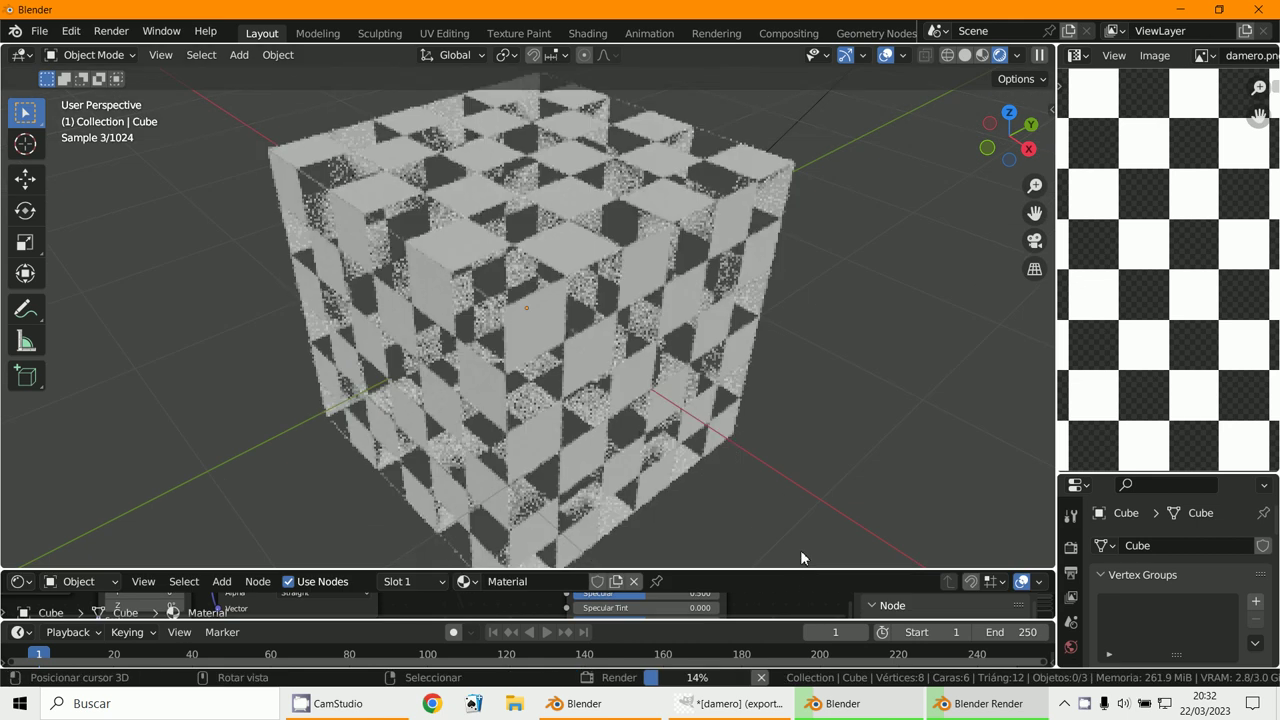
scroll(801, 558, "down", 2)
scroll(801, 558, "up", 3)
scroll(806, 520, "up", 4)
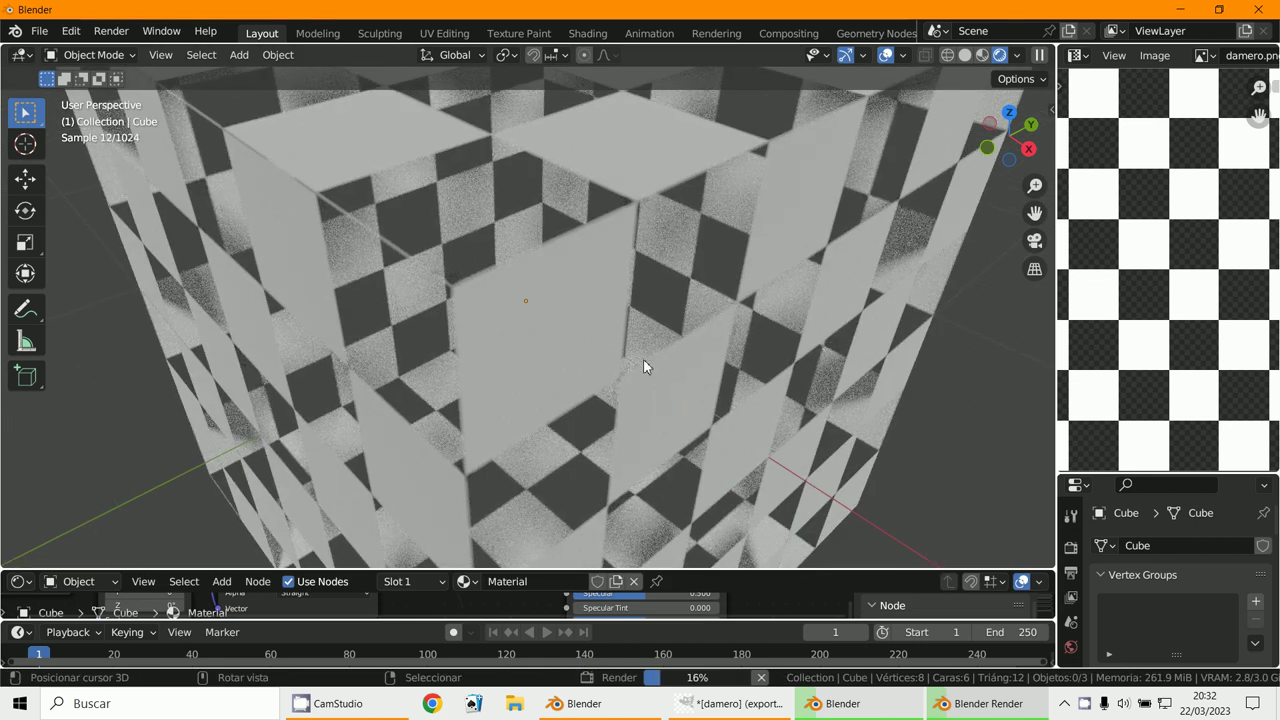
scroll(538, 335, "down", 5)
mouse_move(538, 335)
left_mouse_down()
mouse_move(657, 341)
mouse_move(712, 301)
left_mouse_up()
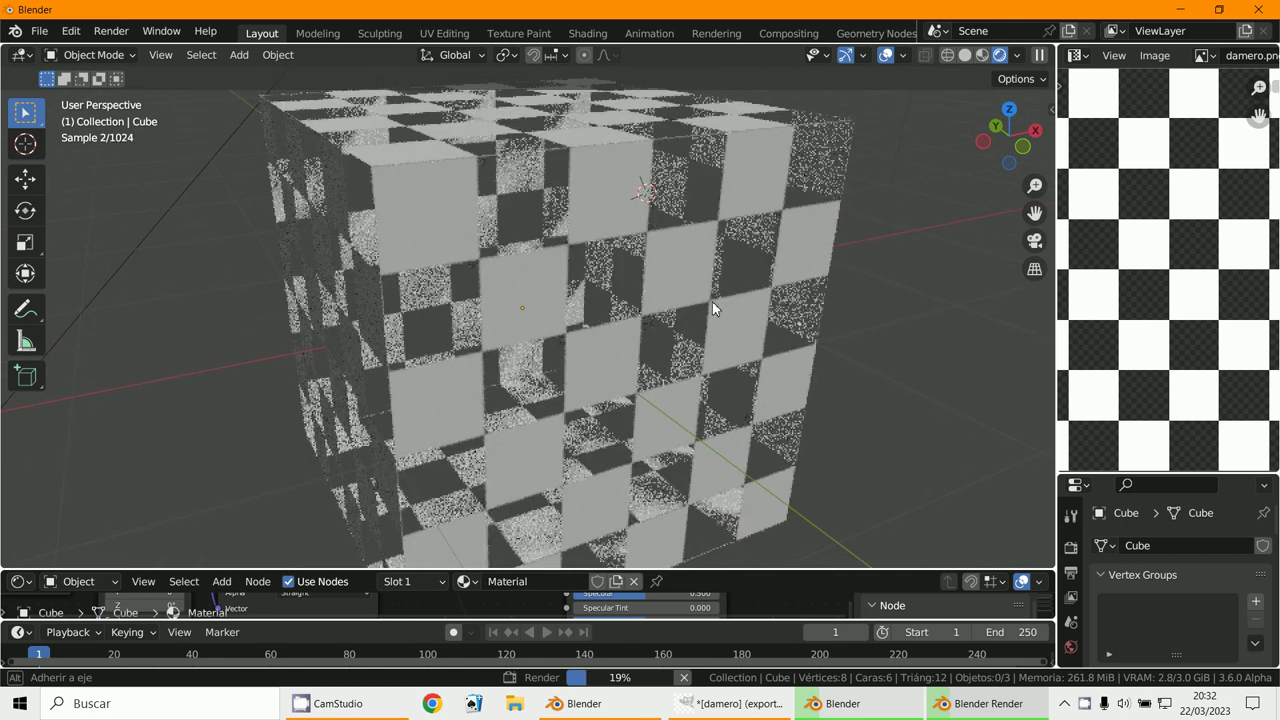
scroll(916, 305, "down", 3)
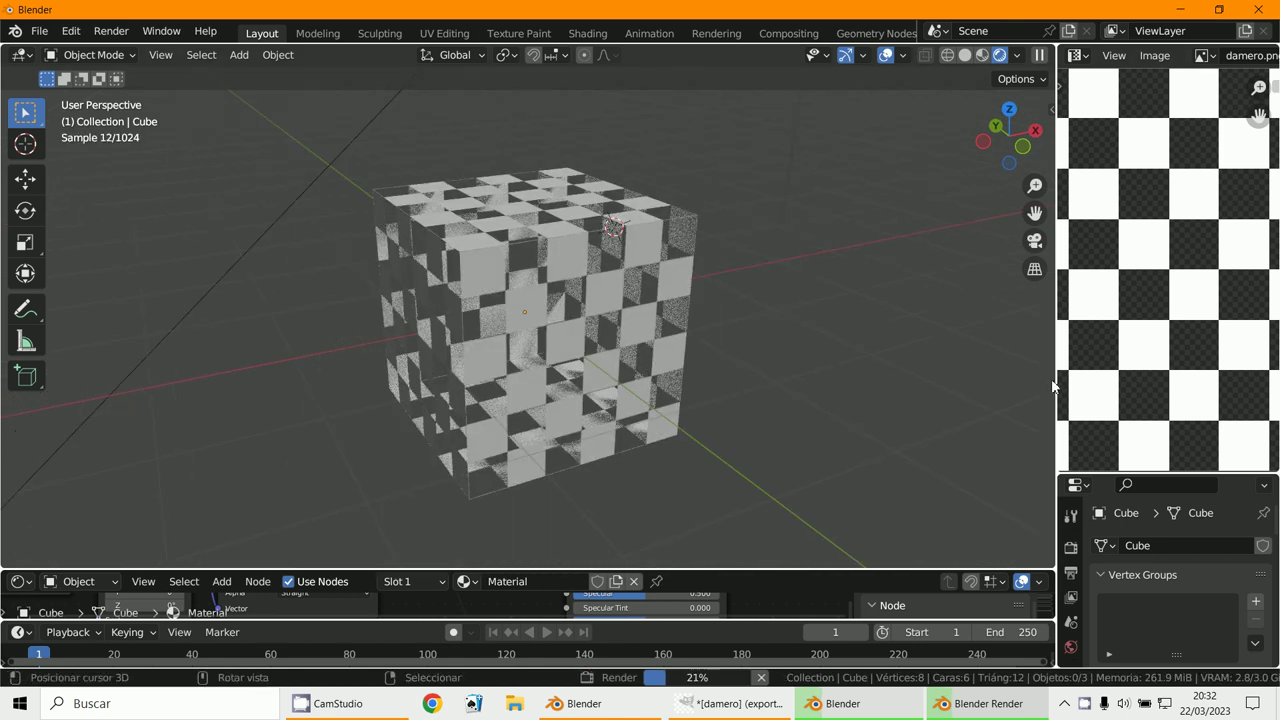
left_click_drag(745, 569, 745, 165)
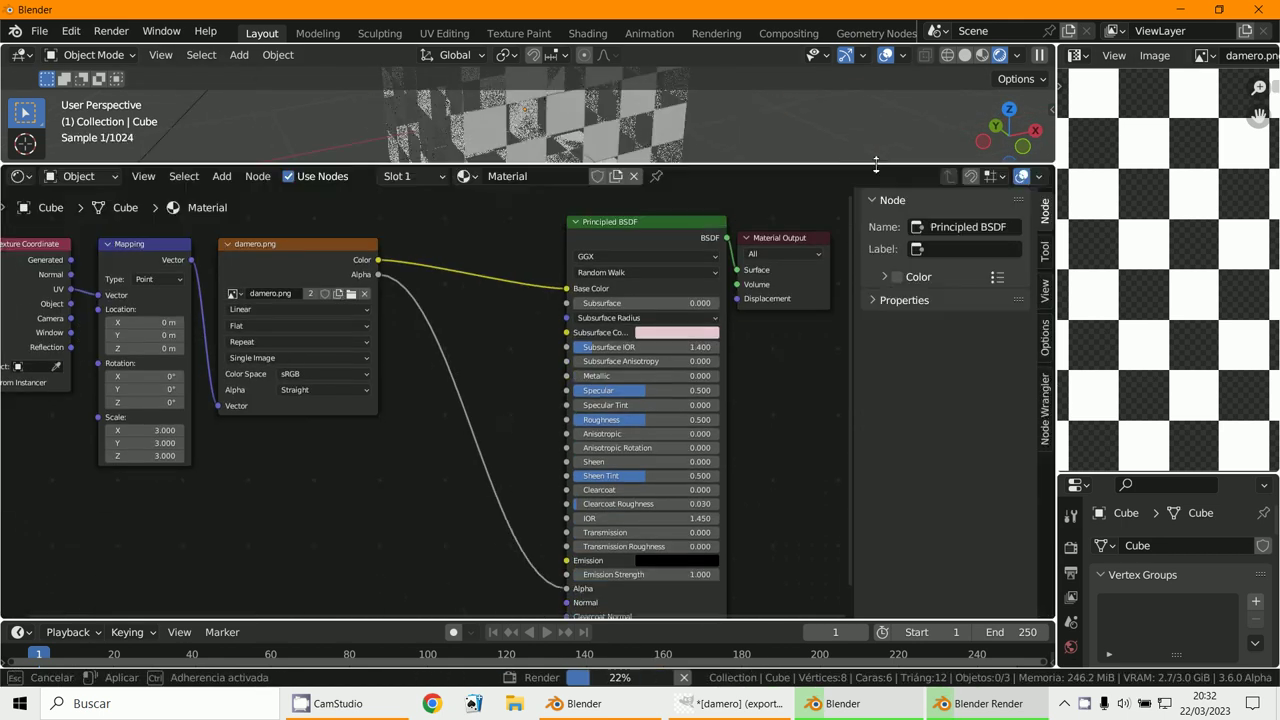
- Collapse the Texture Coordinate node, move Principled BSDF toward damero.png, and enlarge the 3D view
left_click(157, 339)
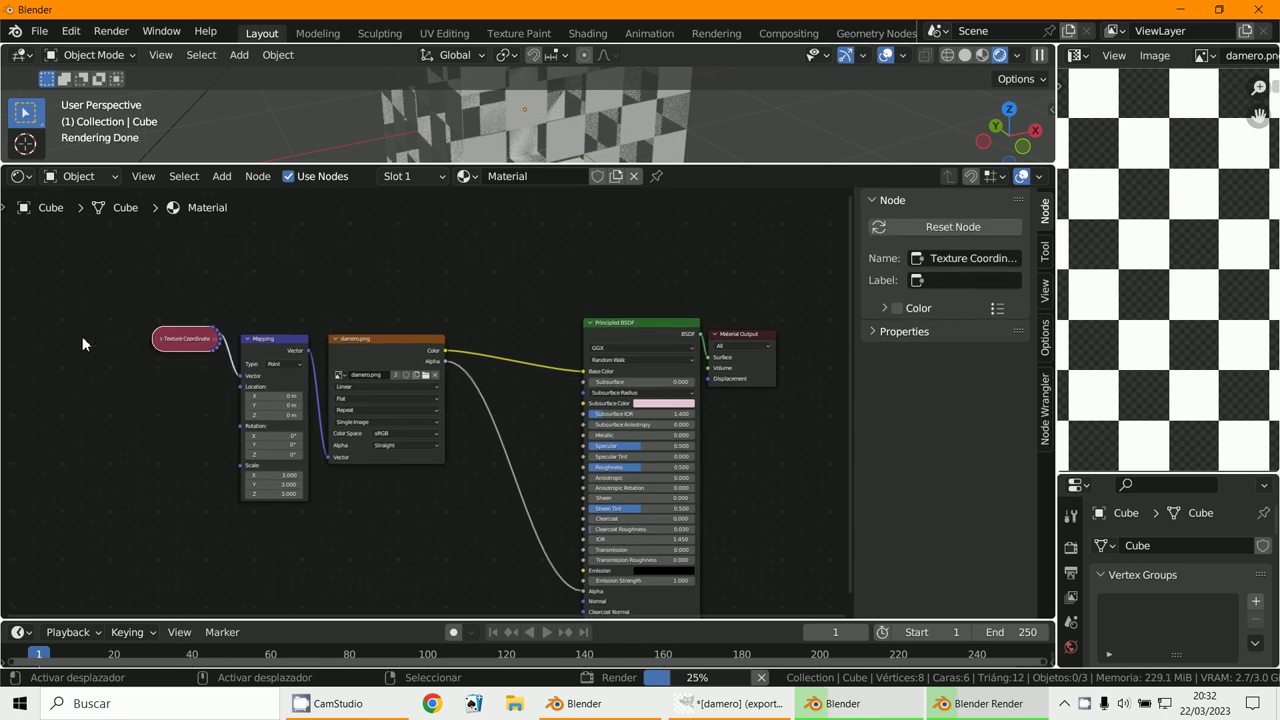
left_click(356, 341)
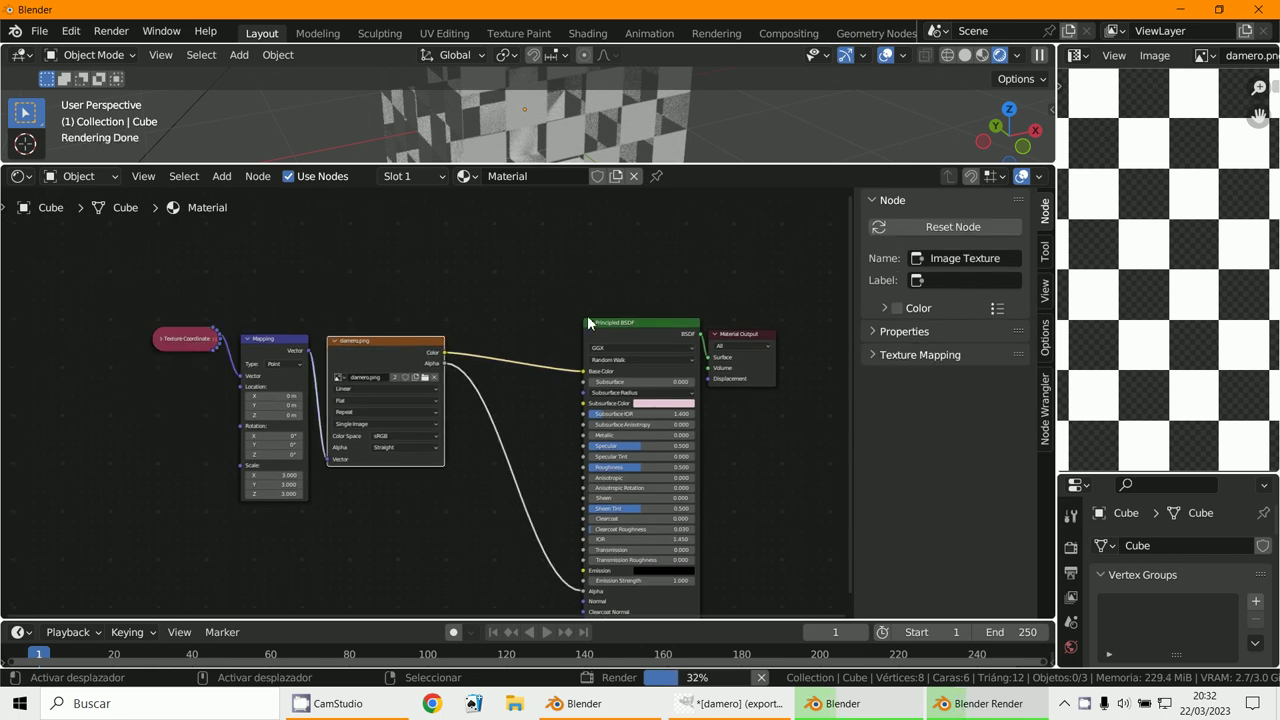
left_click_drag(590, 322, 520, 333)
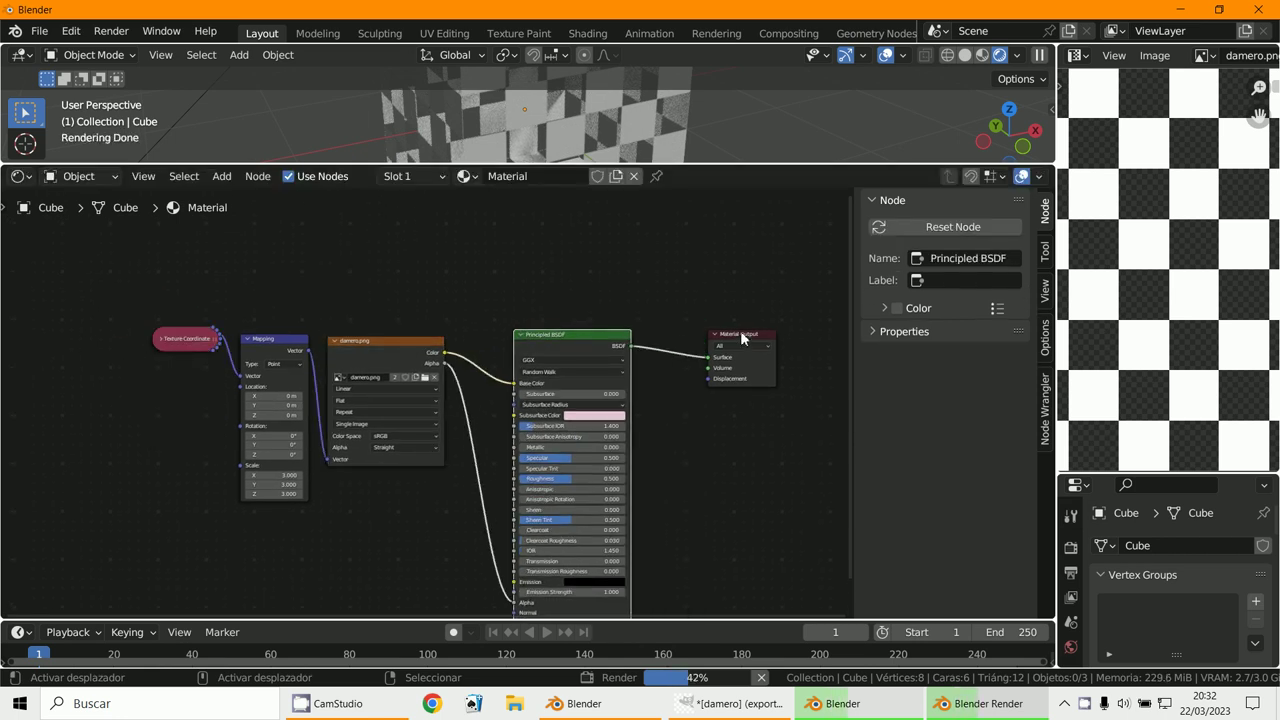
scroll(702, 431, "down", 1)
scroll(702, 431, "down", 1)
left_click_drag(770, 164, 770, 500)
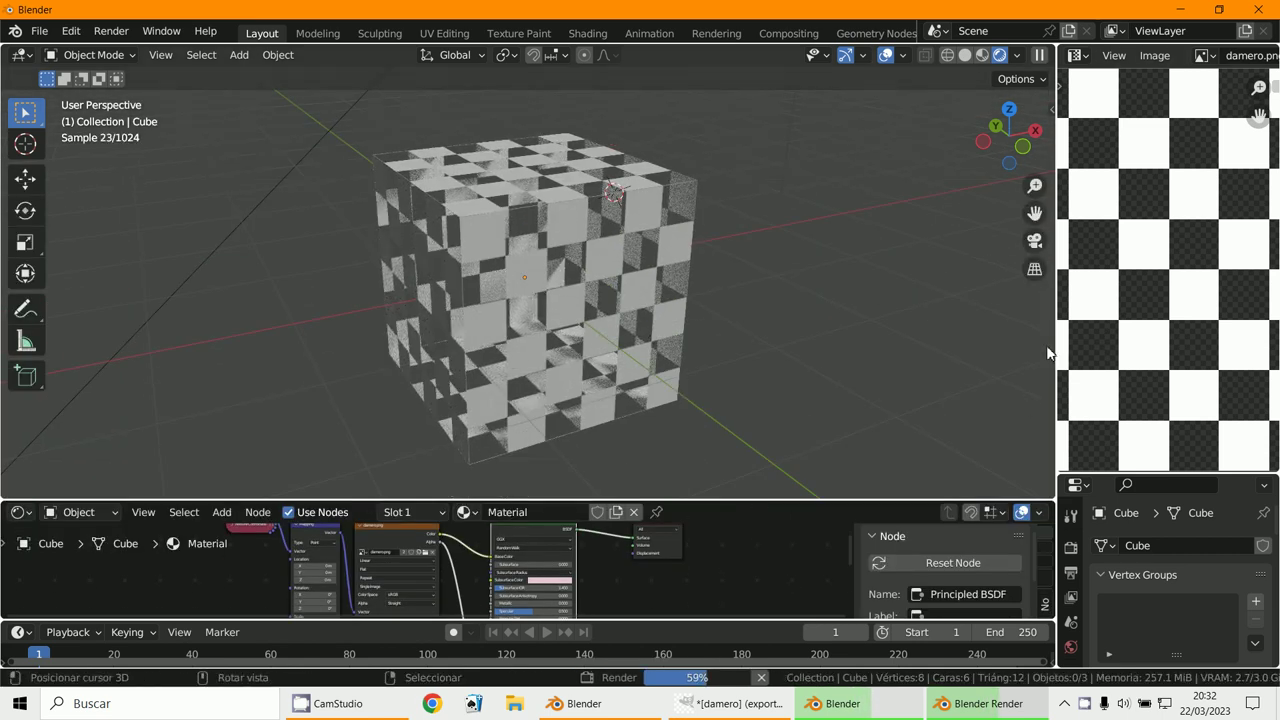
- Widen the damero.png image editor and set the Mapping Scale to 2 on X, Y and Z
left_click_drag(1057, 350, 622, 280)
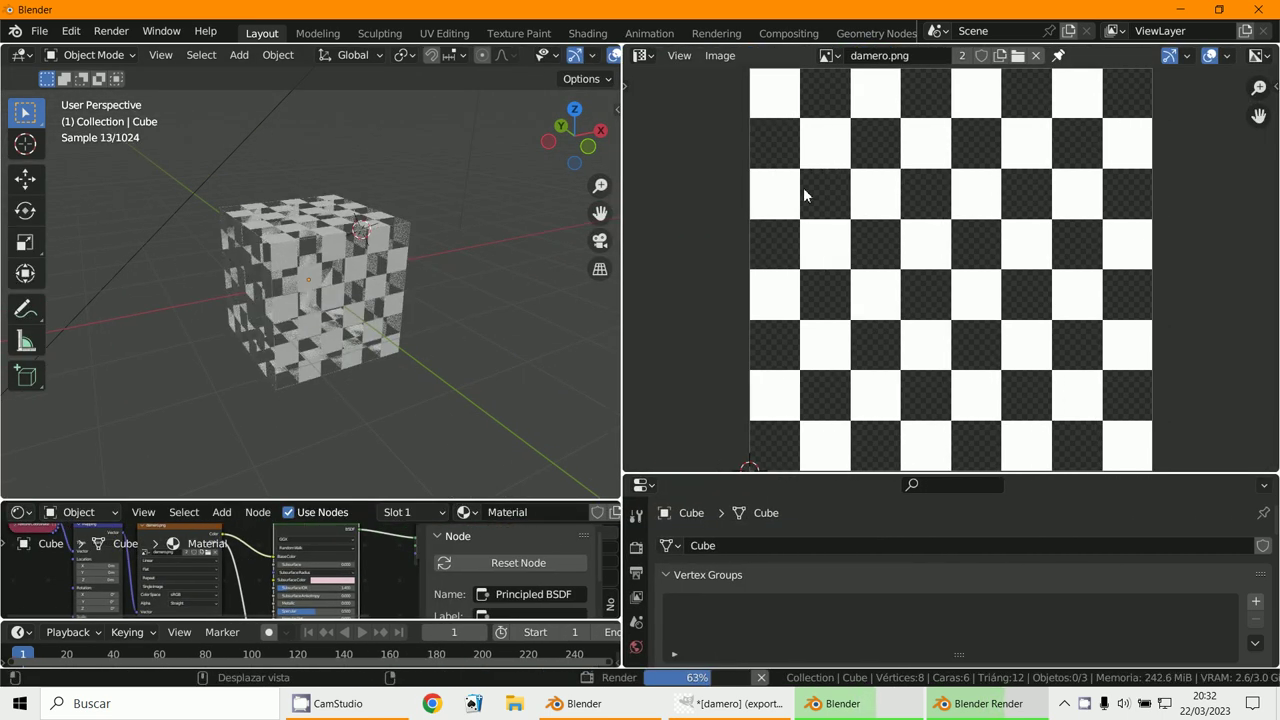
scroll(755, 244, "up", 2)
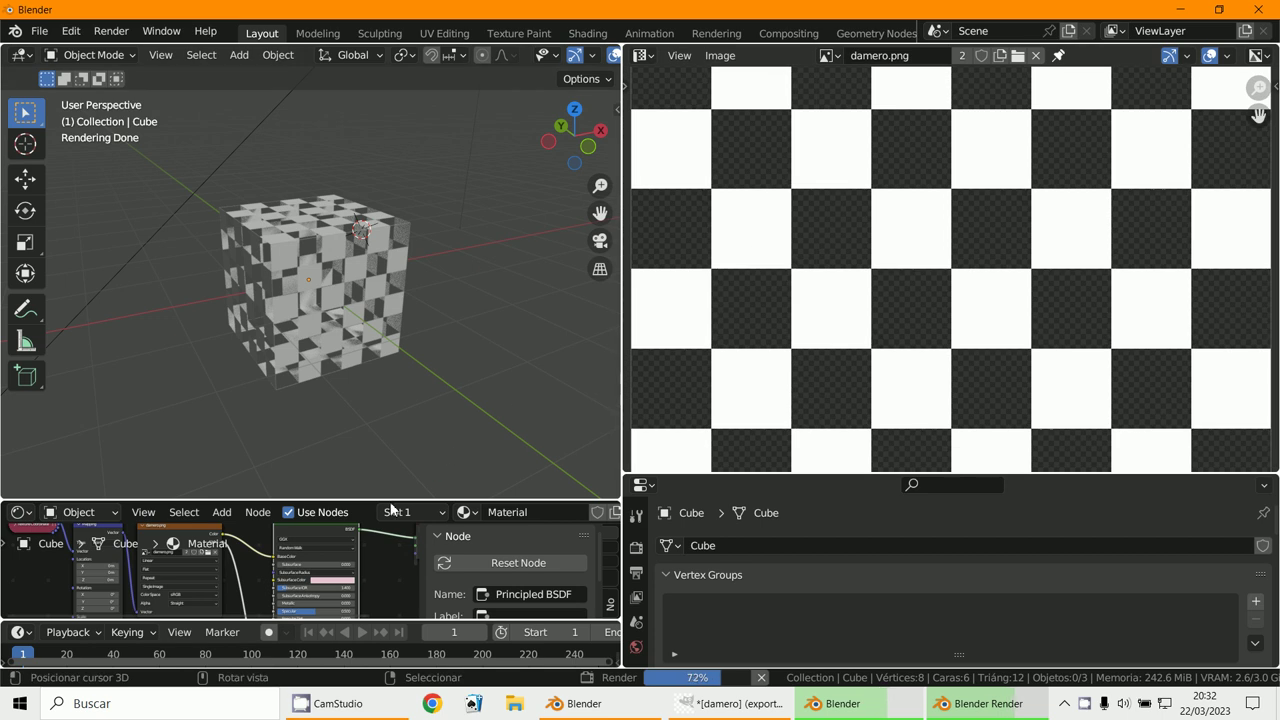
left_click_drag(395, 502, 400, 202)
scroll(211, 512, "up", 2)
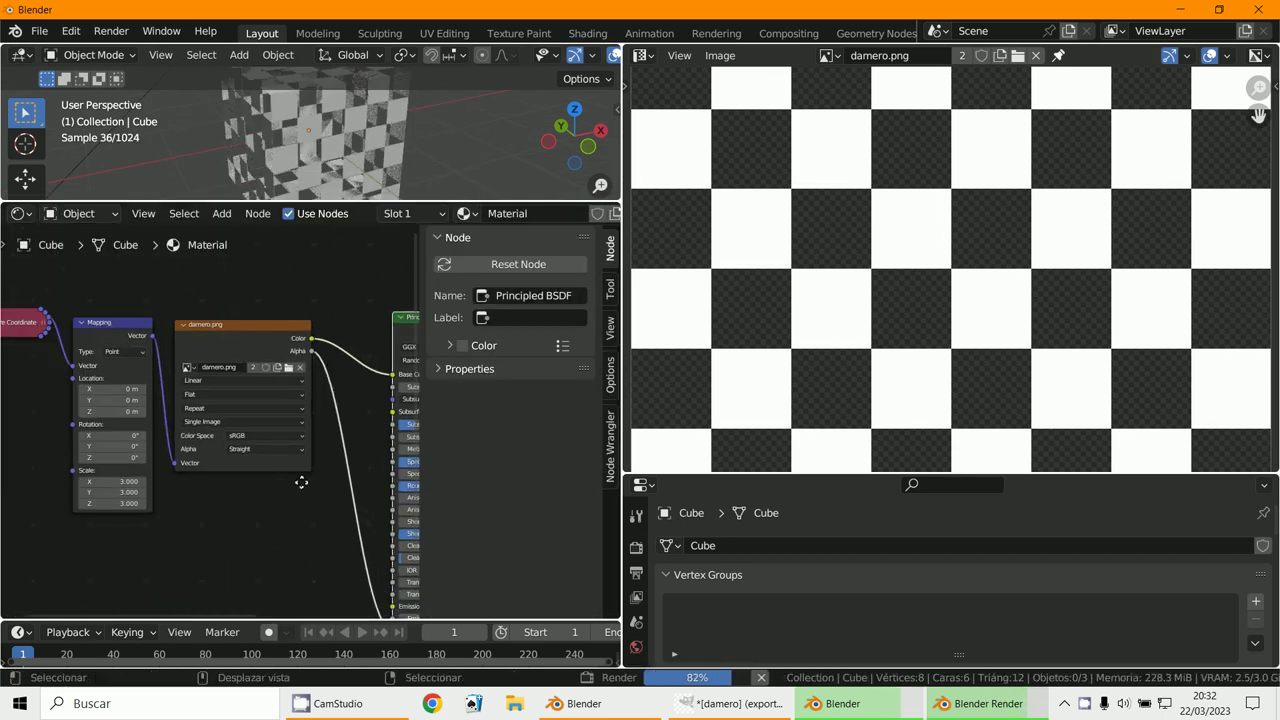
scroll(300, 480, "up", 2)
left_click_drag(230, 497, 230, 530)
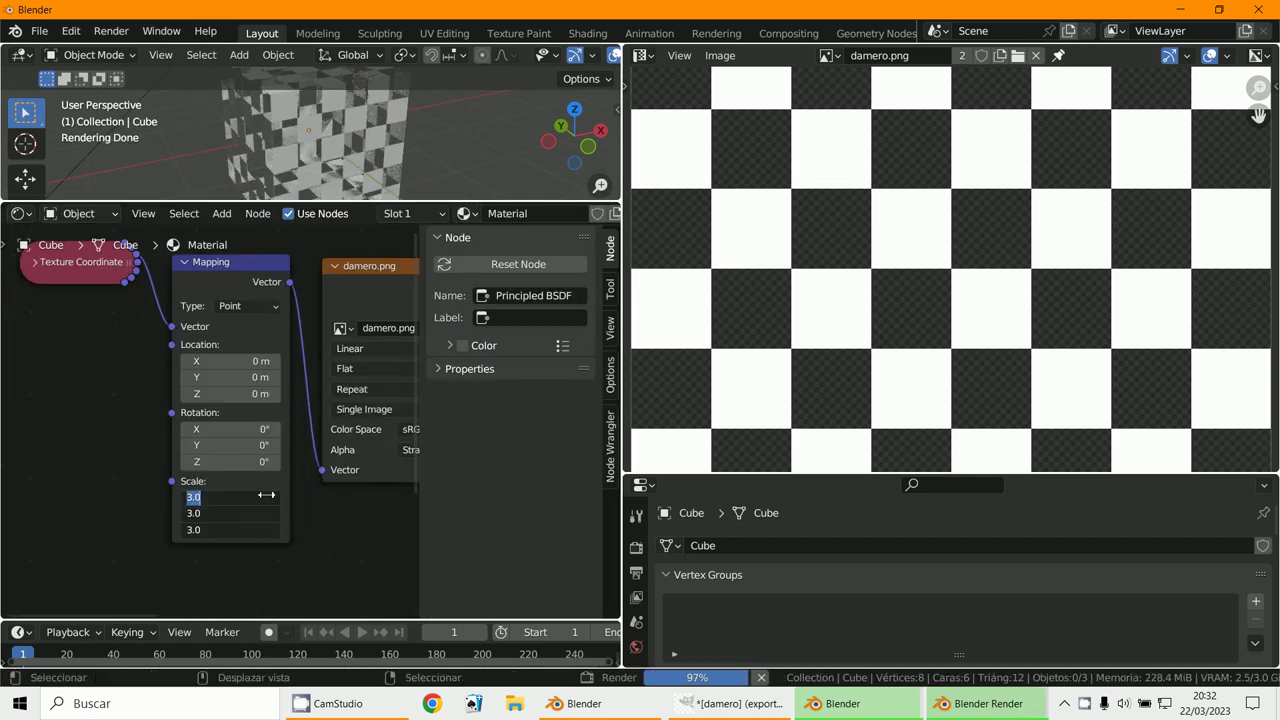
type("2")
key("Return")
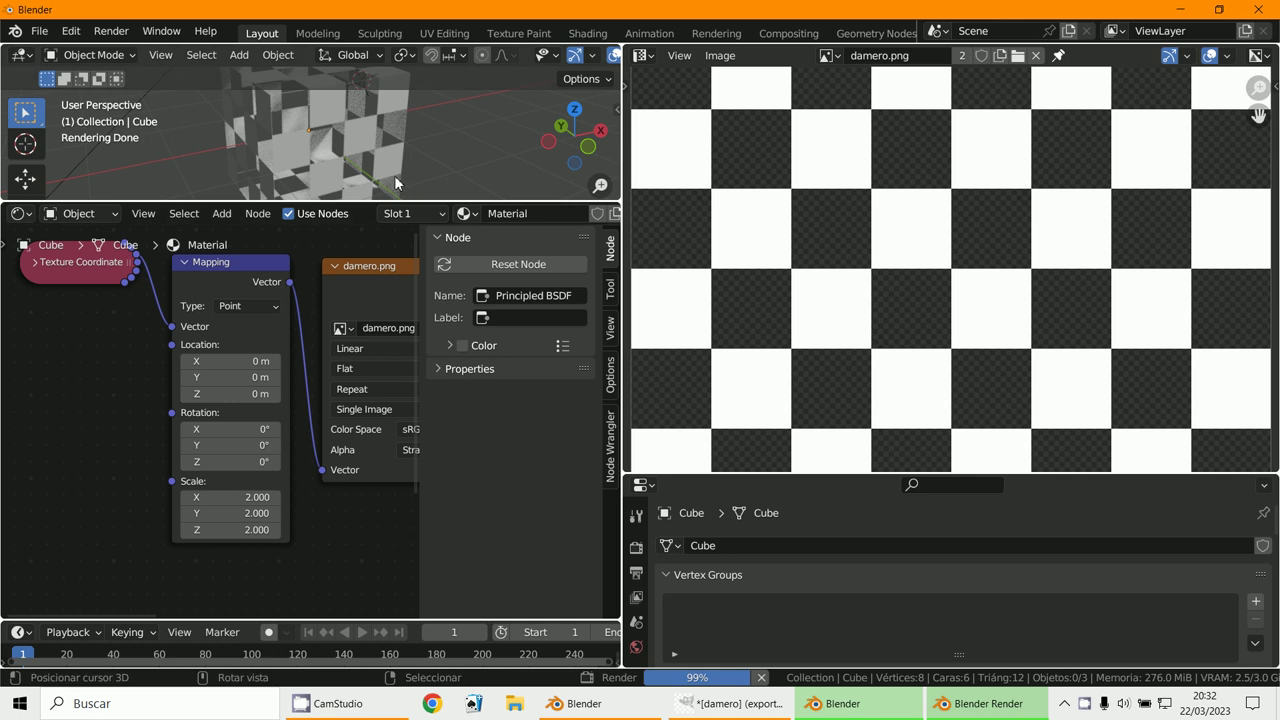
left_click(400, 143)
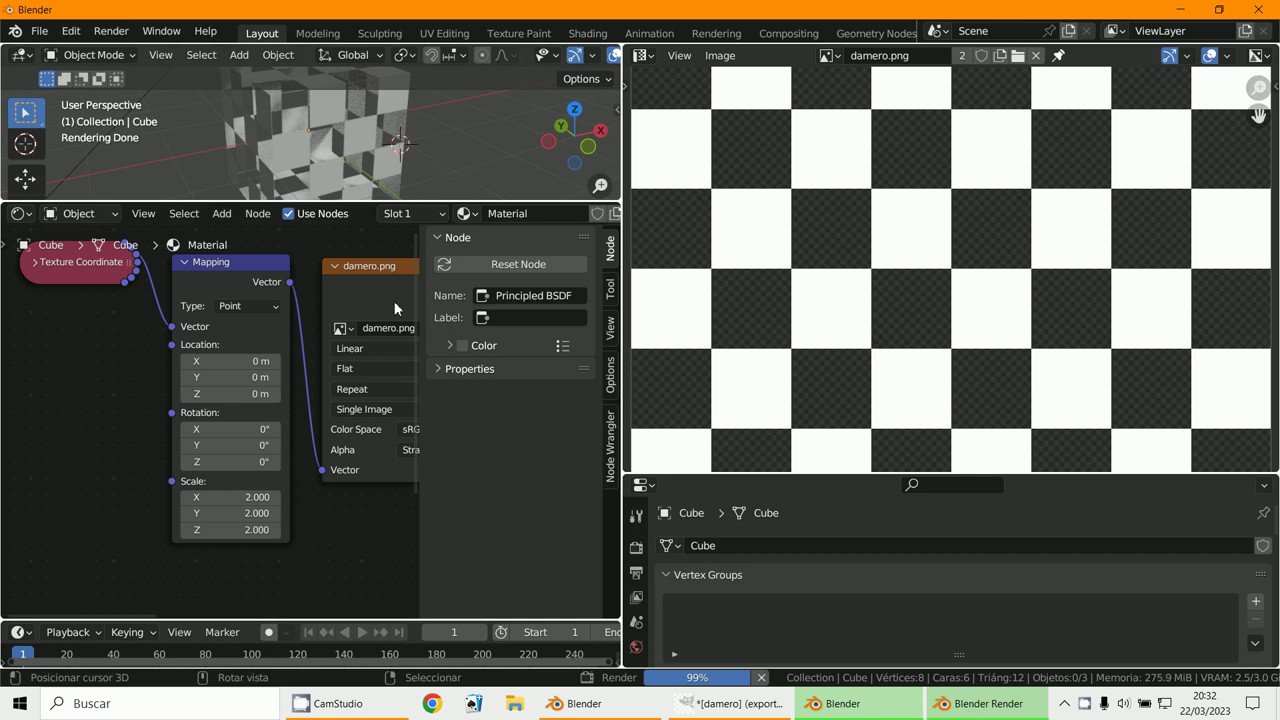